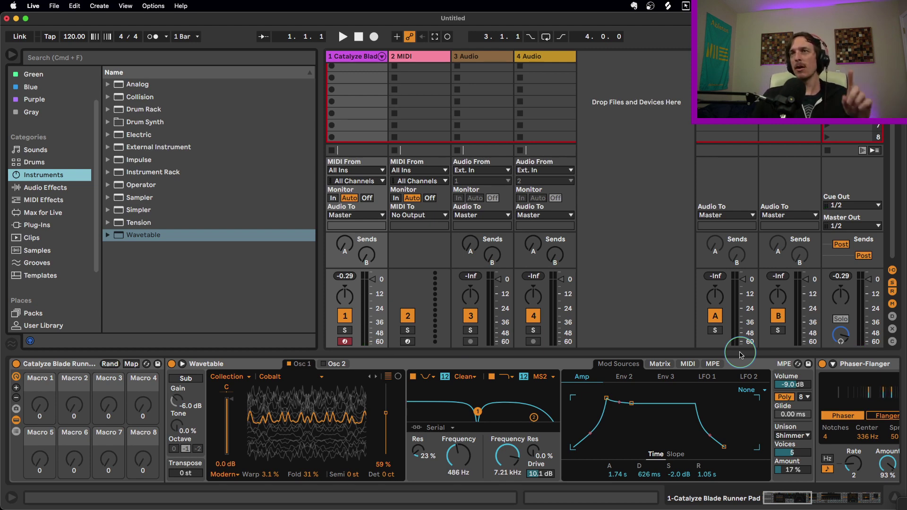
# Turn off the Saturator, Chorus-Ensemble and Echo effects at the end of the Catalyze Blade Runner Pad chain
pyautogui.moveTo(799, 498)
pyautogui.mouseDown()
pyautogui.moveTo(855, 499)
pyautogui.moveTo(796, 498)
pyautogui.mouseUp()
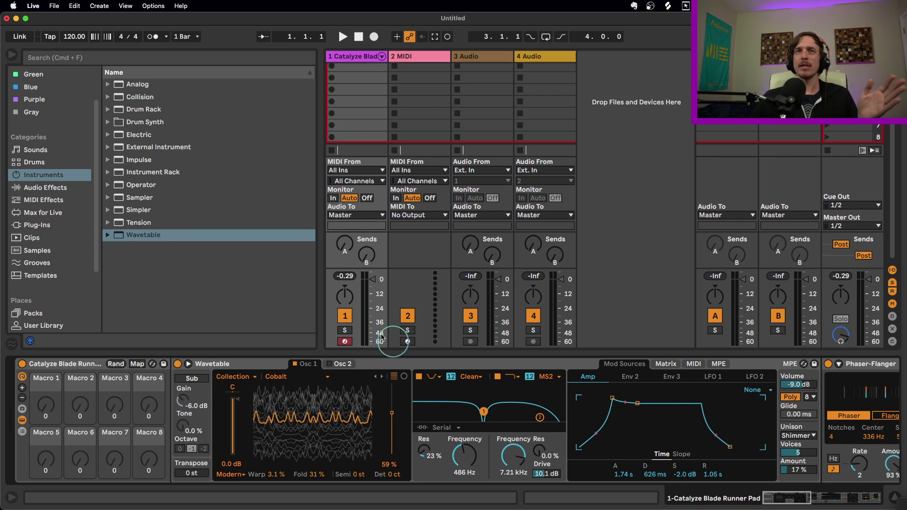
pyautogui.click(261, 363)
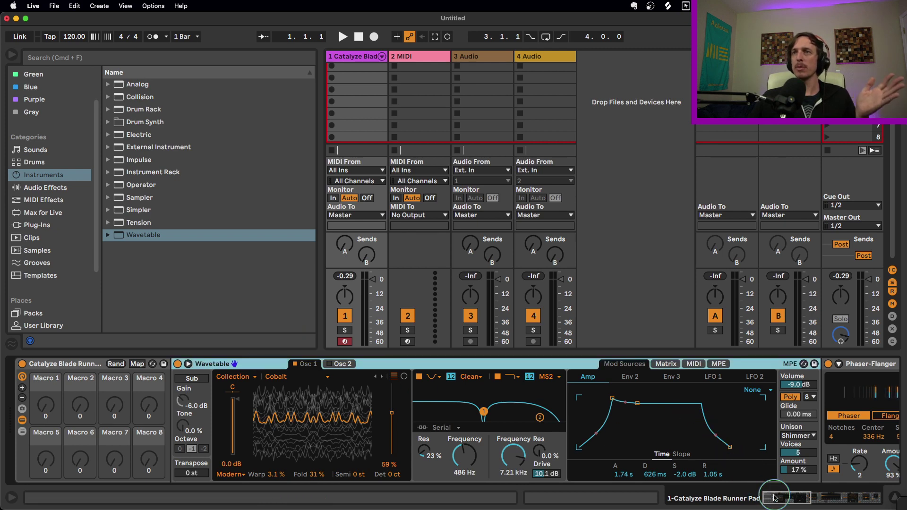
pyautogui.moveTo(784, 499); pyautogui.dragTo(854, 498)
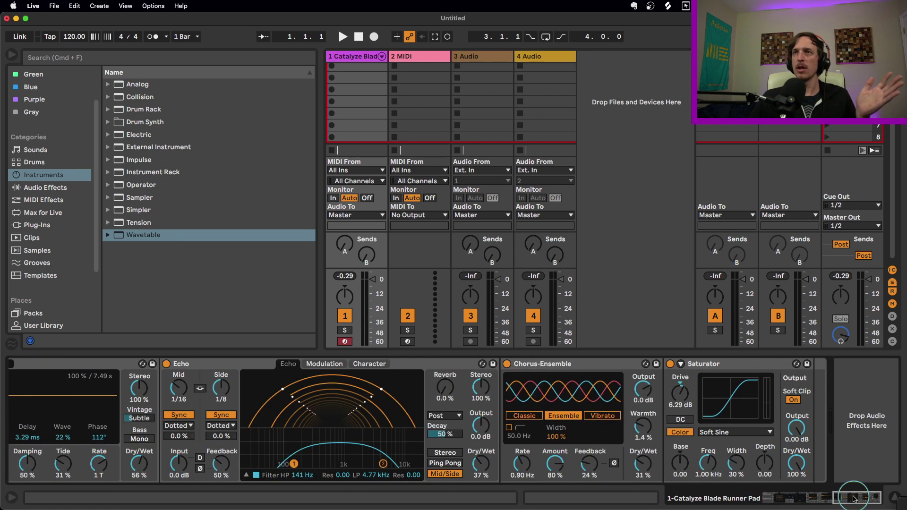
pyautogui.click(669, 363)
pyautogui.click(506, 364)
pyautogui.click(167, 363)
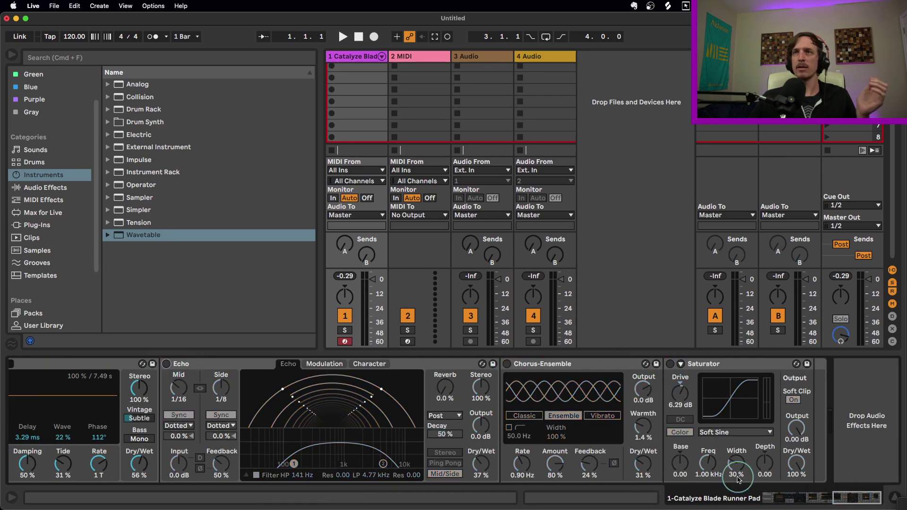
# Turn off Hybrid Reverb and Phaser-Flanger, and select the Wavetable instrument
pyautogui.moveTo(860, 498); pyautogui.dragTo(808, 498)
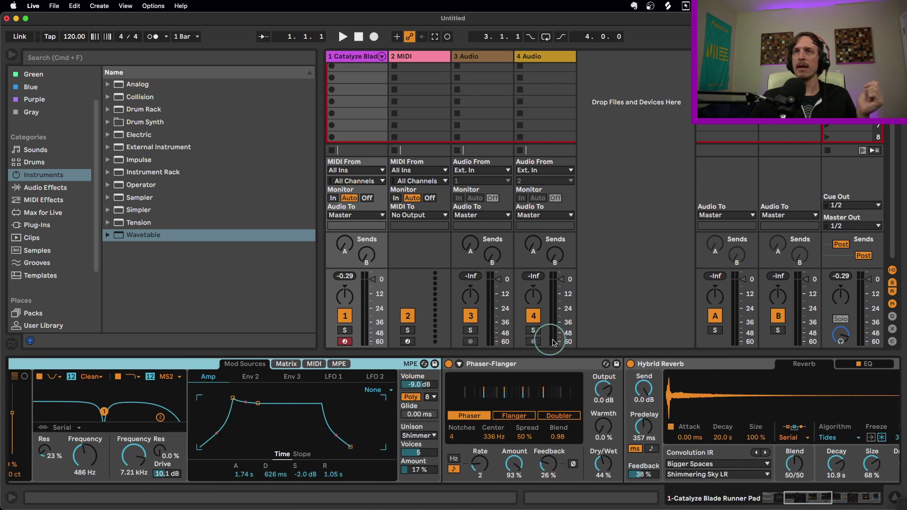
pyautogui.click(630, 364)
pyautogui.click(448, 364)
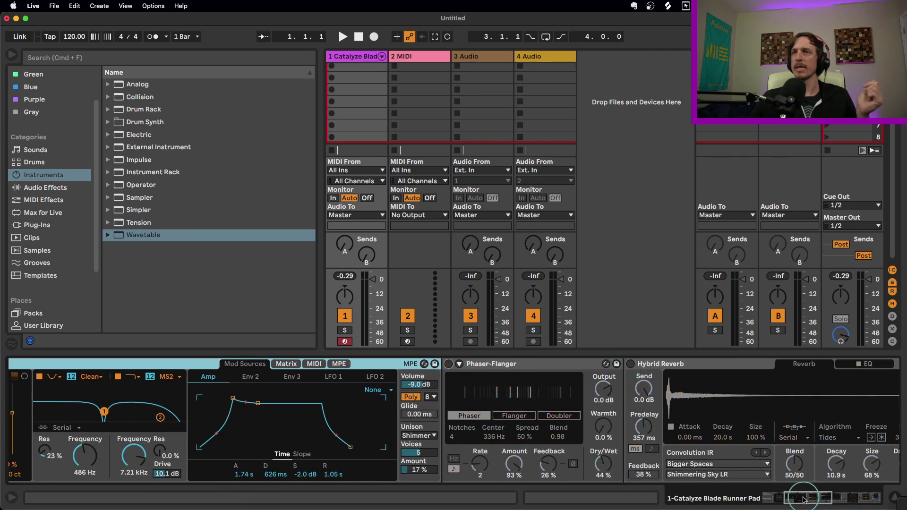
pyautogui.moveTo(805, 496); pyautogui.dragTo(784, 497)
pyautogui.click(225, 367)
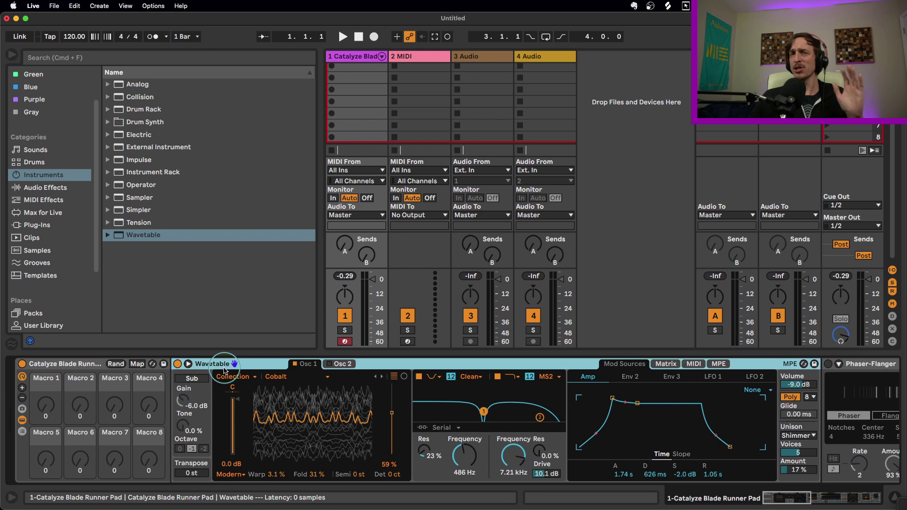
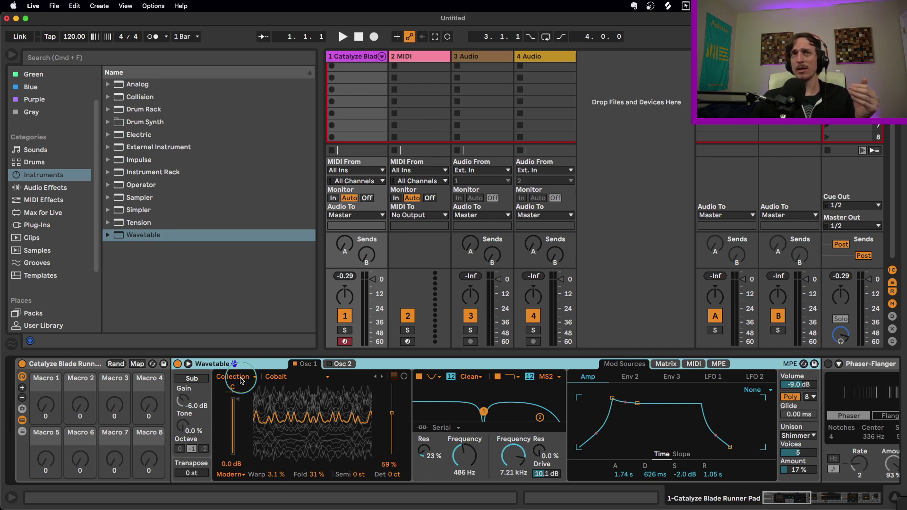
# Choose the Cobalt wavetable from the Collection category for Wavetable's oscillator 1
pyautogui.click(225, 378)
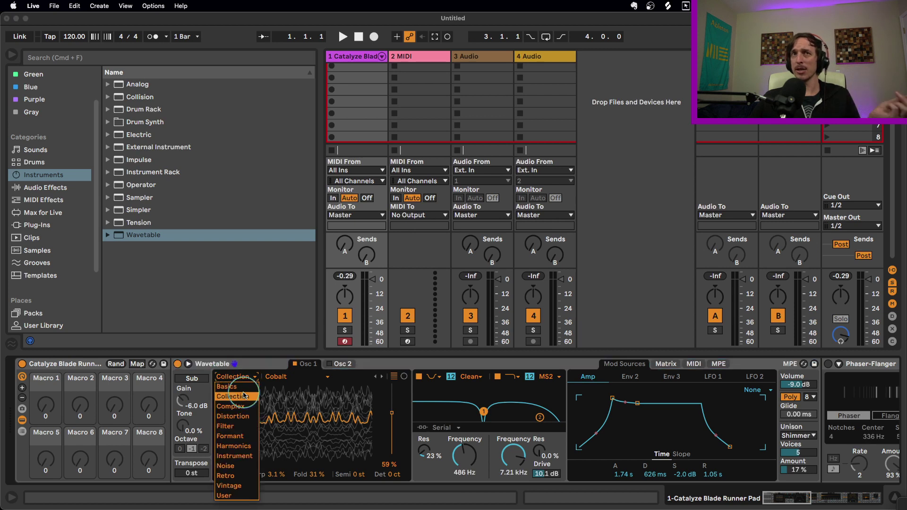
pyautogui.click(244, 396)
pyautogui.click(284, 377)
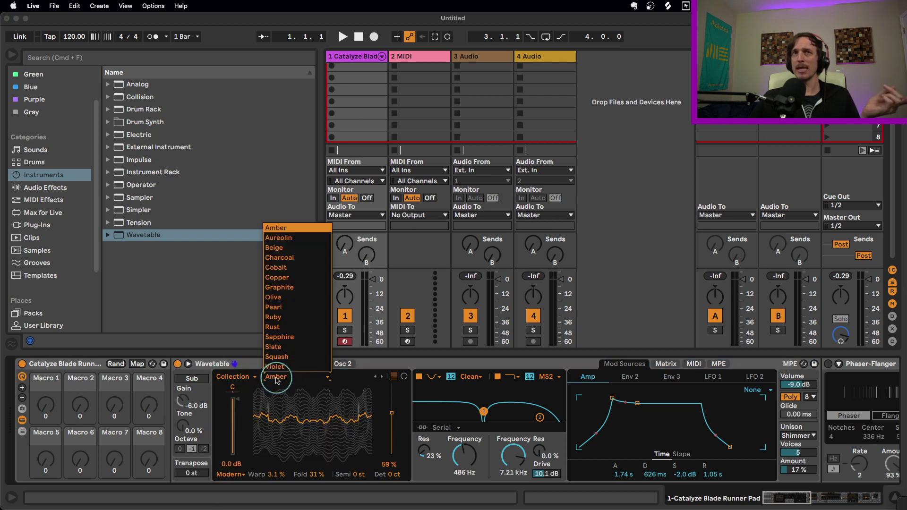
pyautogui.click(303, 268)
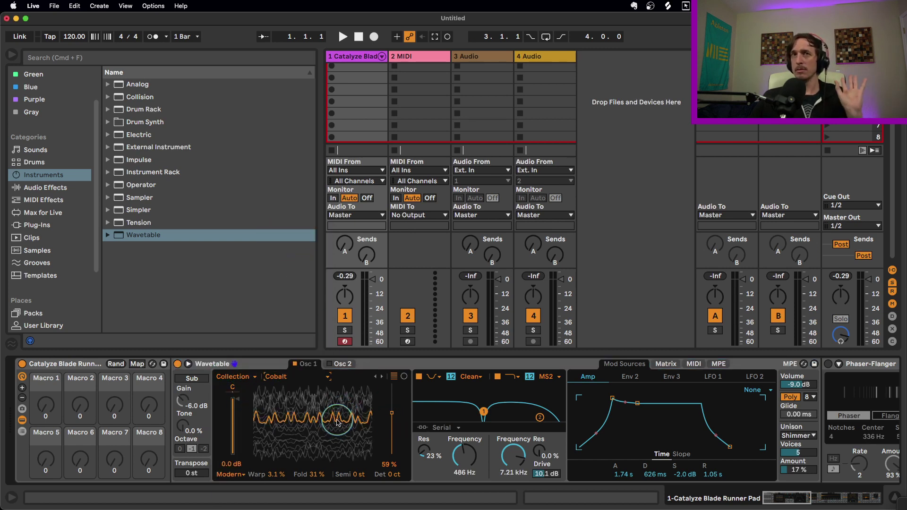
# Audition the Collection wavetables that follow Cobalt on oscillator 1, stepping through Copper, Graphite and Pearl to Ruby
pyautogui.click(382, 377)
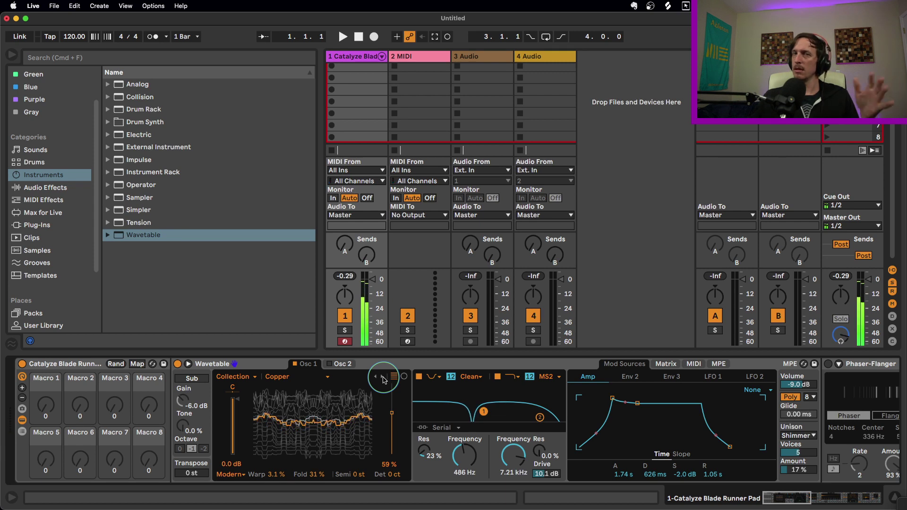
pyautogui.click(383, 377)
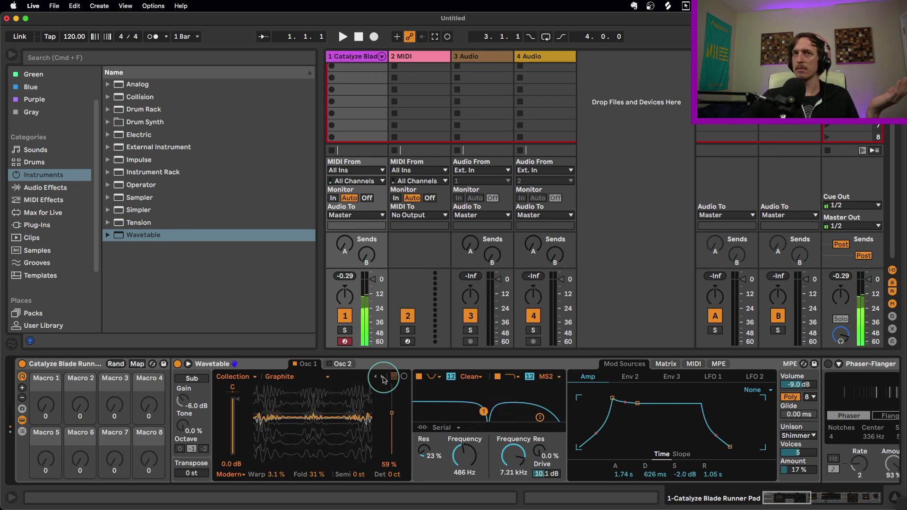
pyautogui.click(382, 377)
pyautogui.click(383, 377)
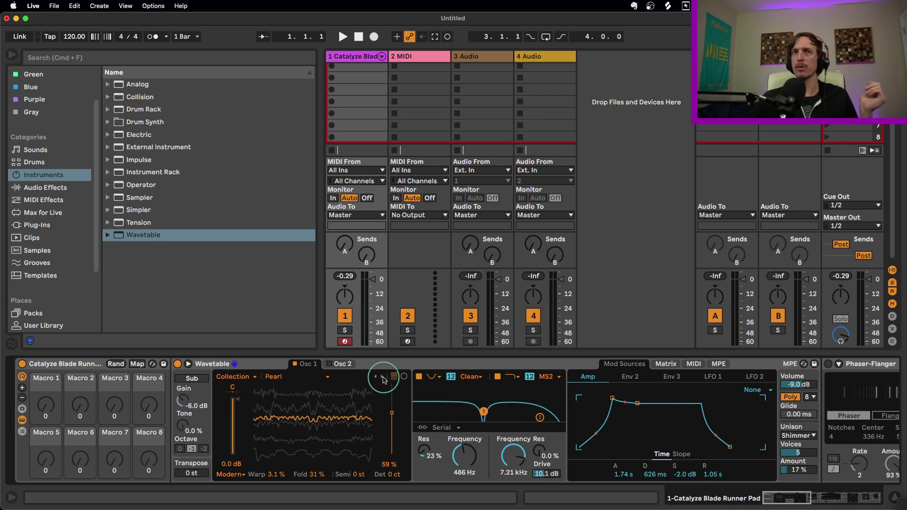
pyautogui.click(382, 377)
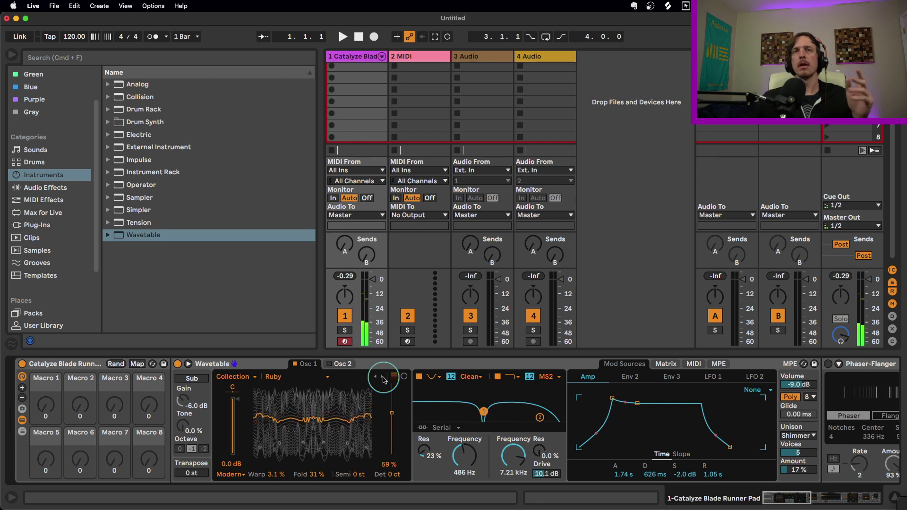
# Switch oscillator 1 back to the Cobalt wavetable in the Collection category
pyautogui.click(252, 377)
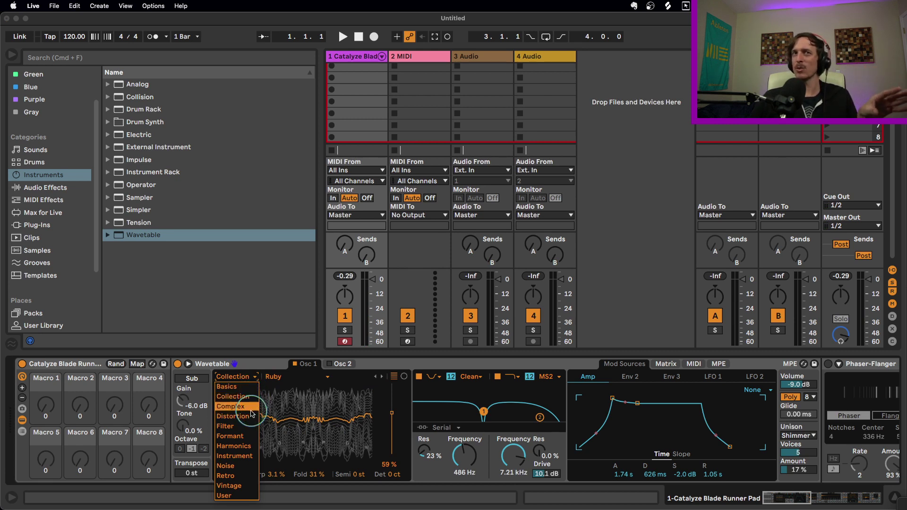
pyautogui.click(250, 401)
pyautogui.click(290, 377)
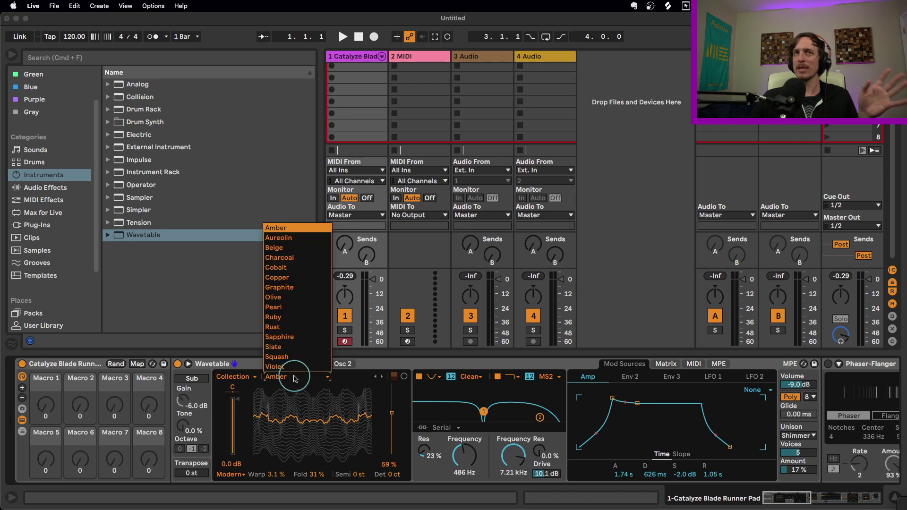
pyautogui.click(314, 269)
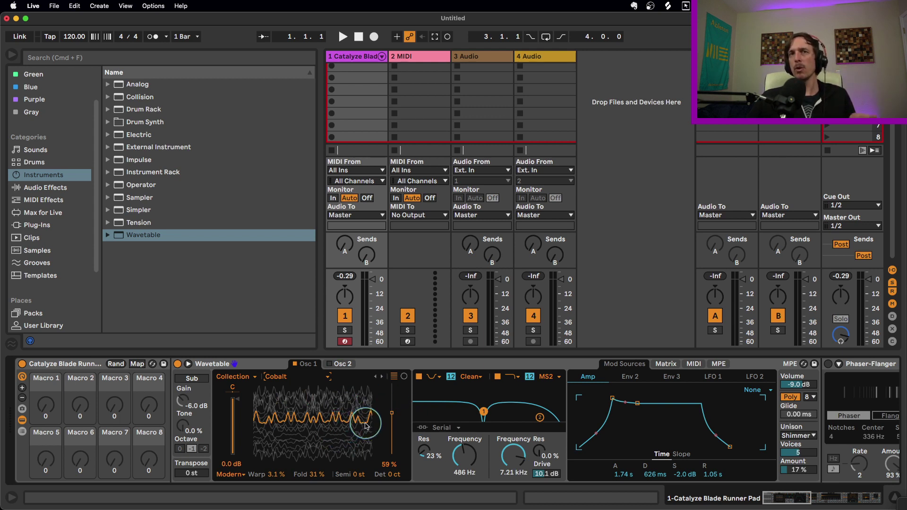
# Set oscillator 1's effect mode to Modern
pyautogui.click(241, 475)
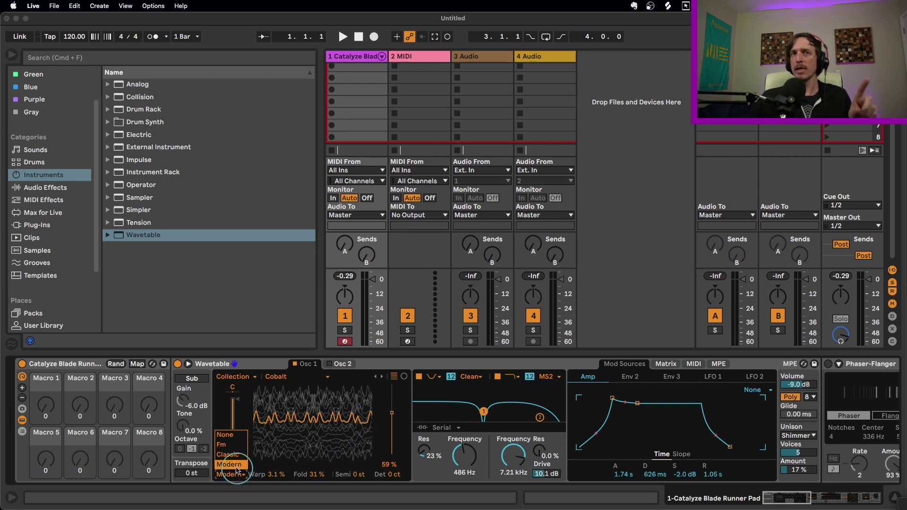
pyautogui.click(234, 466)
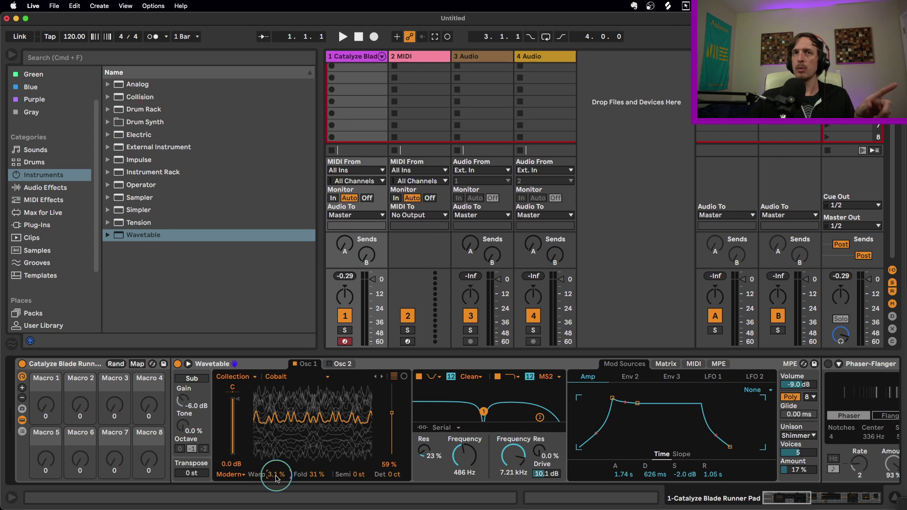
pyautogui.click(276, 475)
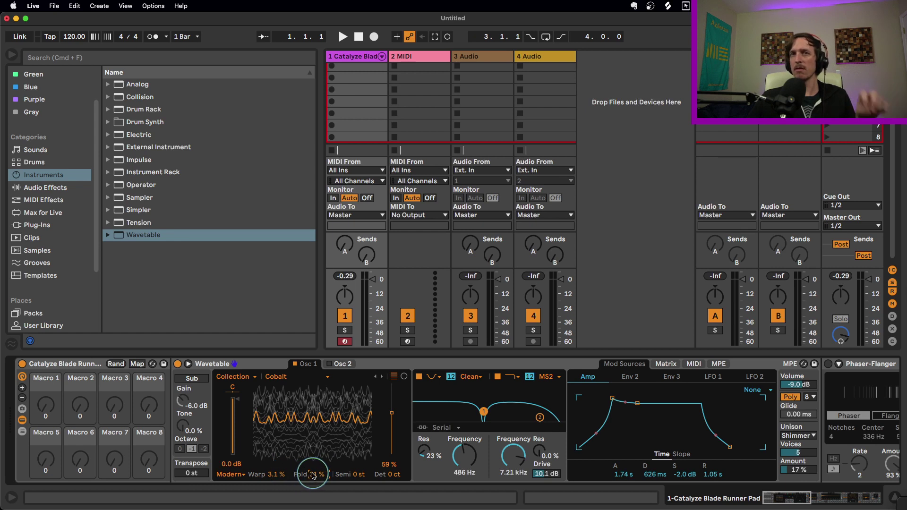
pyautogui.click(237, 476)
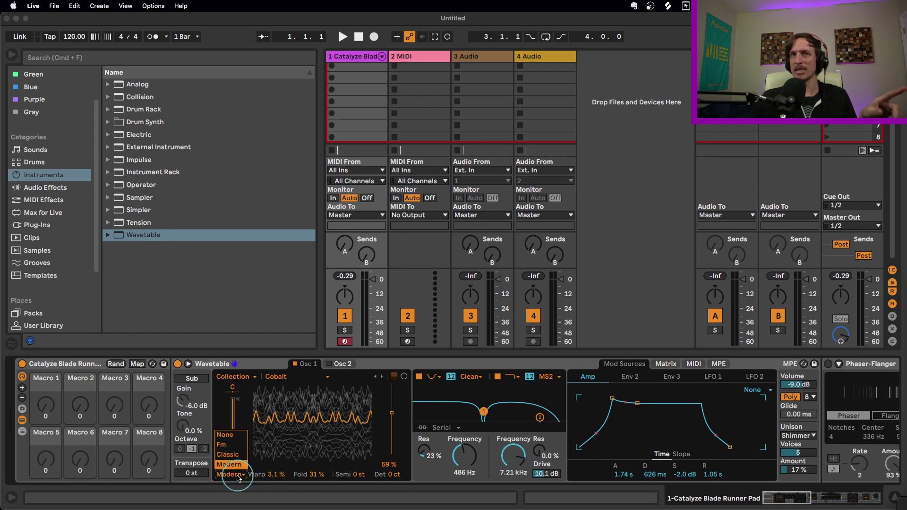
pyautogui.click(241, 476)
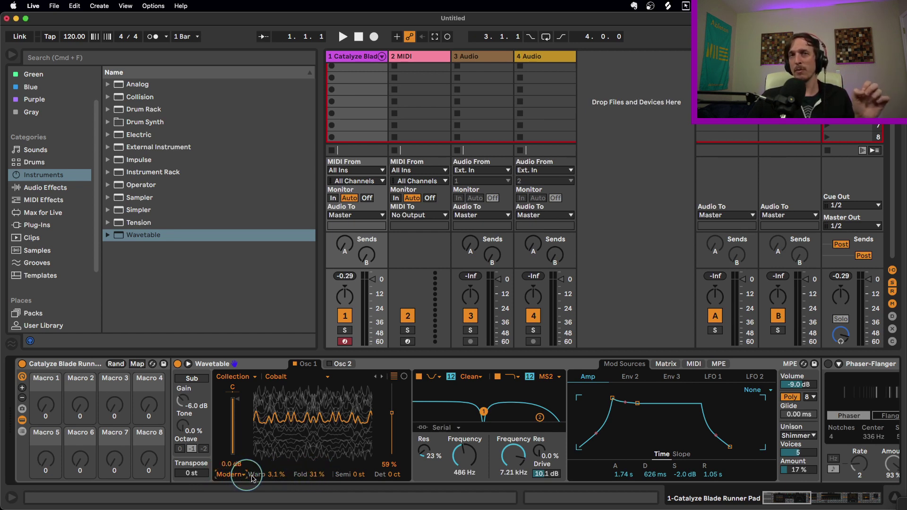
# Try different Warp and Fold amounts on oscillator 1, and reset both to 0.0 %
pyautogui.moveTo(278, 478); pyautogui.dragTo(317, 472)
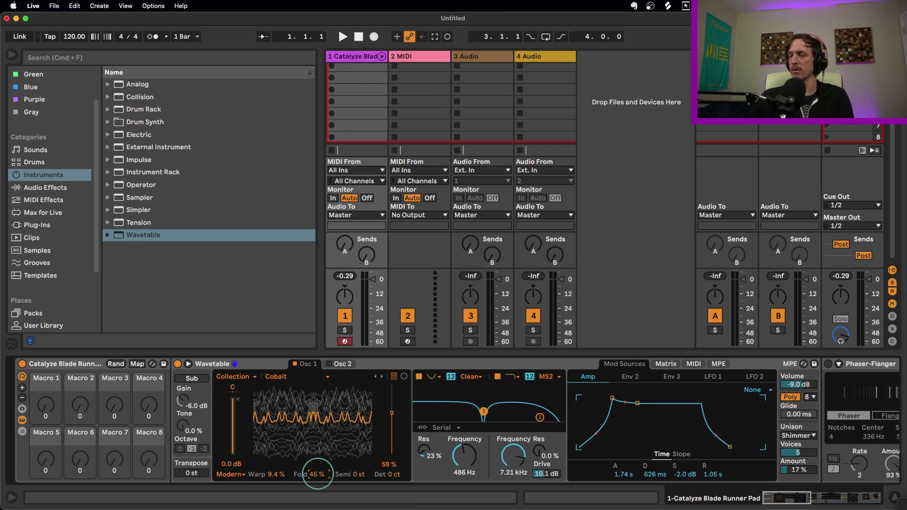
pyautogui.moveTo(317, 472); pyautogui.dragTo(279, 476)
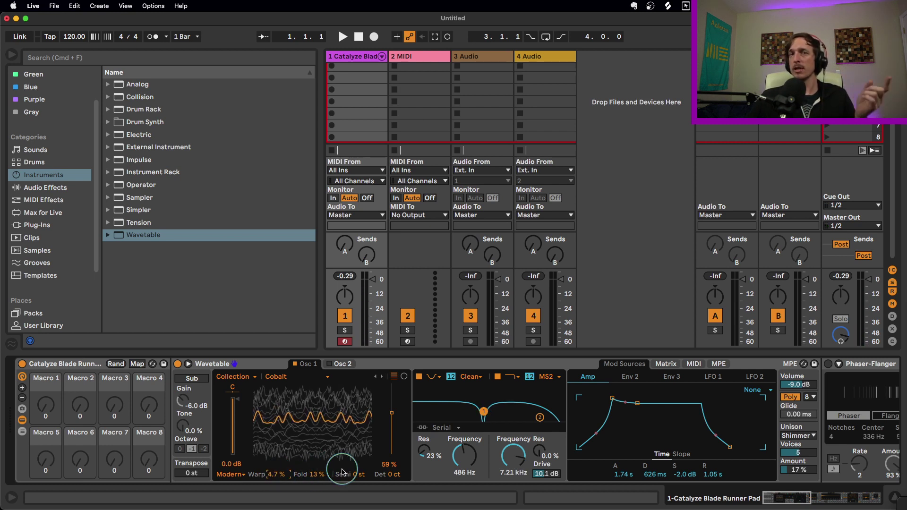
pyautogui.doubleClick(316, 476)
pyautogui.doubleClick(276, 476)
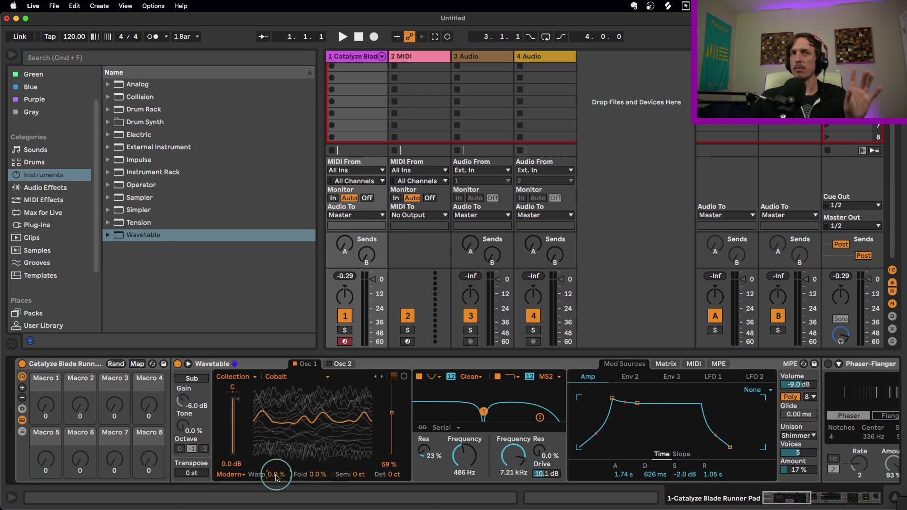
# Set oscillator 1's Warp to 4.7 %, Fold to 12 % and wavetable position to 51 %
pyautogui.moveTo(277, 475); pyautogui.dragTo(314, 474)
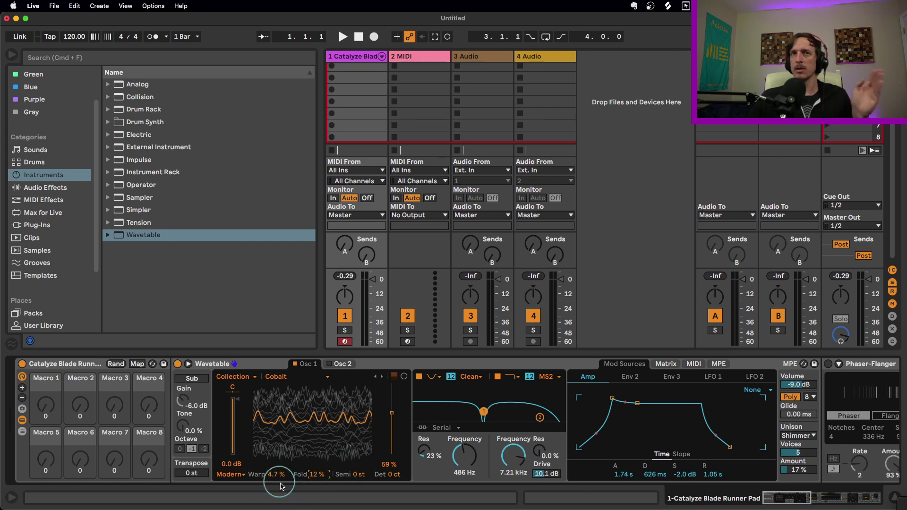
pyautogui.moveTo(392, 413)
pyautogui.mouseDown()
pyautogui.moveTo(391, 428)
pyautogui.moveTo(392, 403)
pyautogui.moveTo(392, 413)
pyautogui.mouseUp()
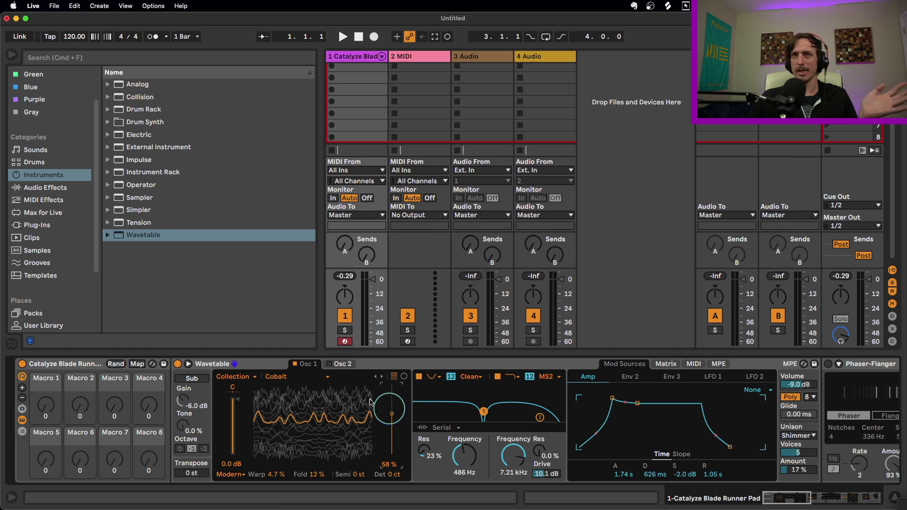
pyautogui.moveTo(392, 413); pyautogui.dragTo(391, 418)
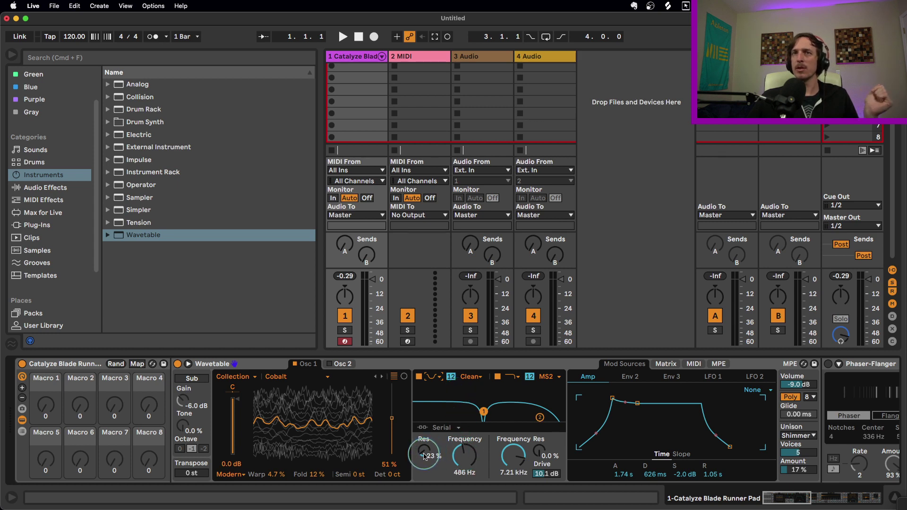
# With Wavetable's modulation matrix shown, set filter 2's circuit type to MS2 and its drive to 10.3 dB
pyautogui.click(666, 365)
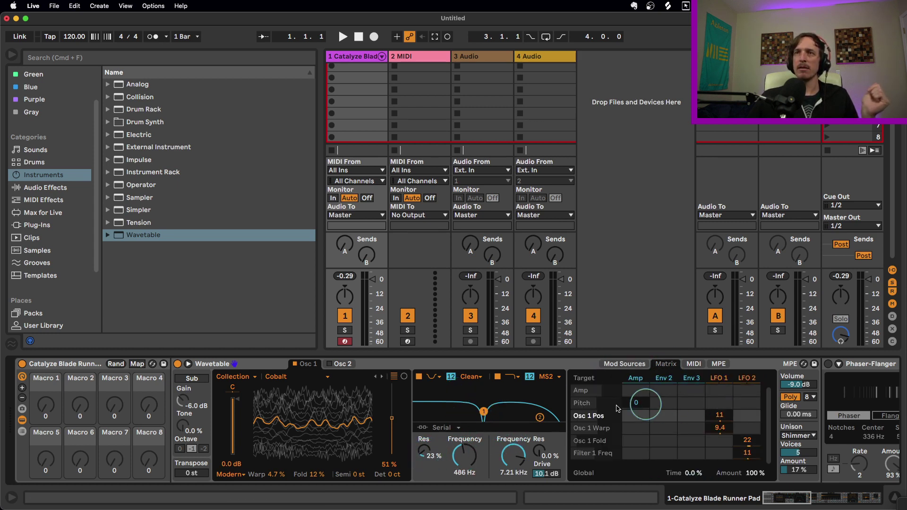
pyautogui.click(516, 453)
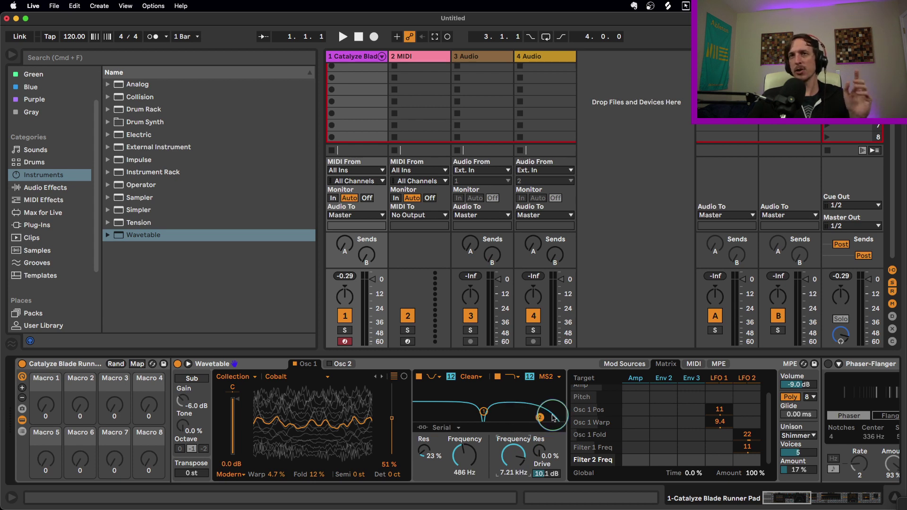
pyautogui.click(548, 376)
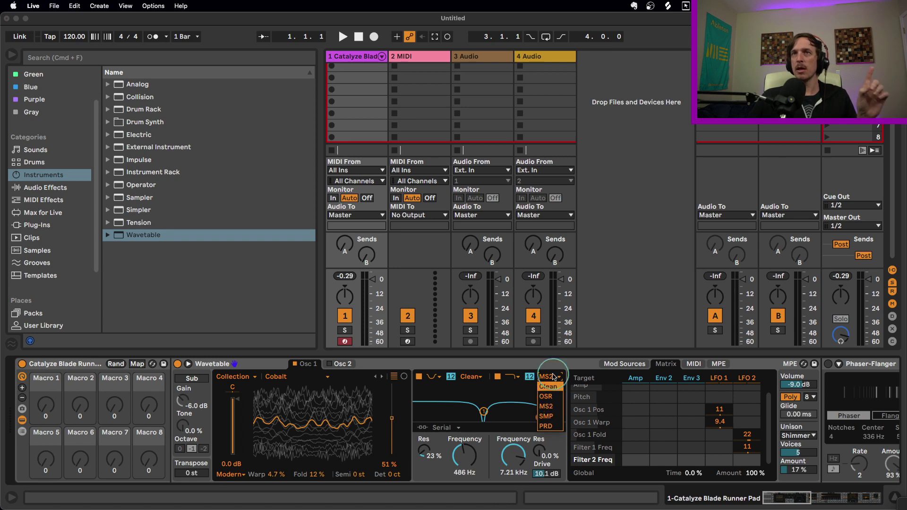
pyautogui.click(548, 407)
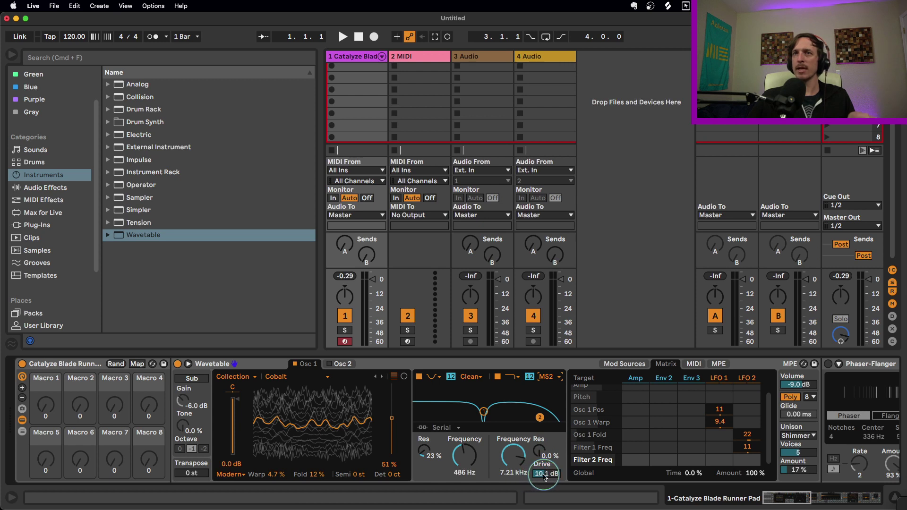
pyautogui.moveTo(547, 478); pyautogui.dragTo(547, 487)
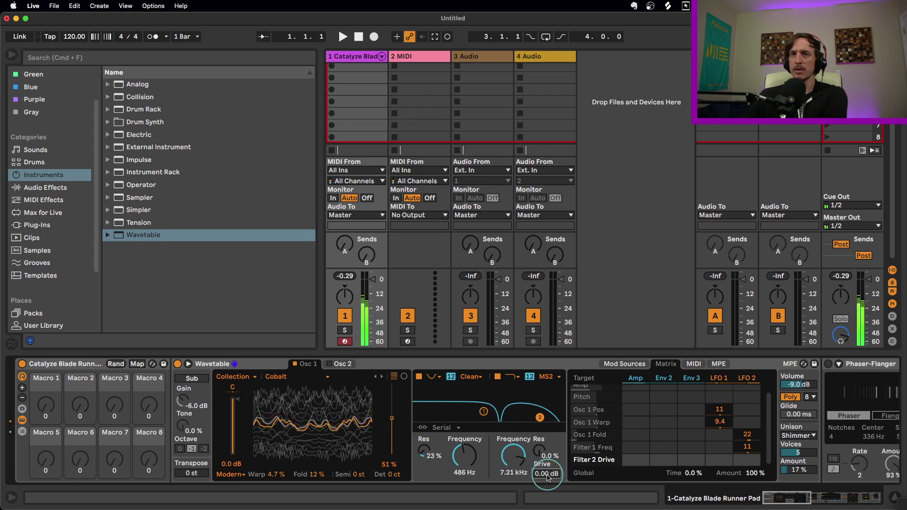
pyautogui.moveTo(547, 477); pyautogui.dragTo(547, 462)
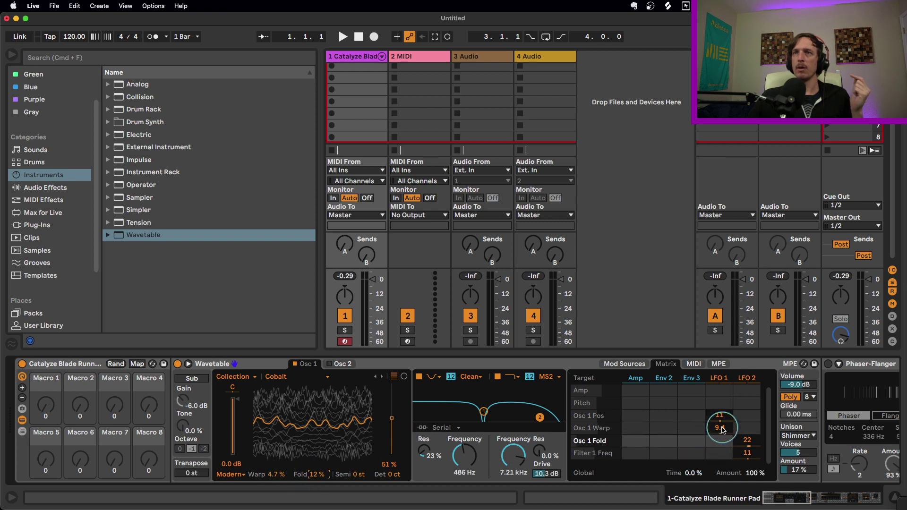
# Clear the LFO amounts on Osc 1 Pos, Warp and Fold, and try LFO 1 at 27 on Pos and 25 on Warp
pyautogui.moveTo(747, 442); pyautogui.dragTo(751, 444)
pyautogui.doubleClick(751, 444)
pyautogui.doubleClick(718, 430)
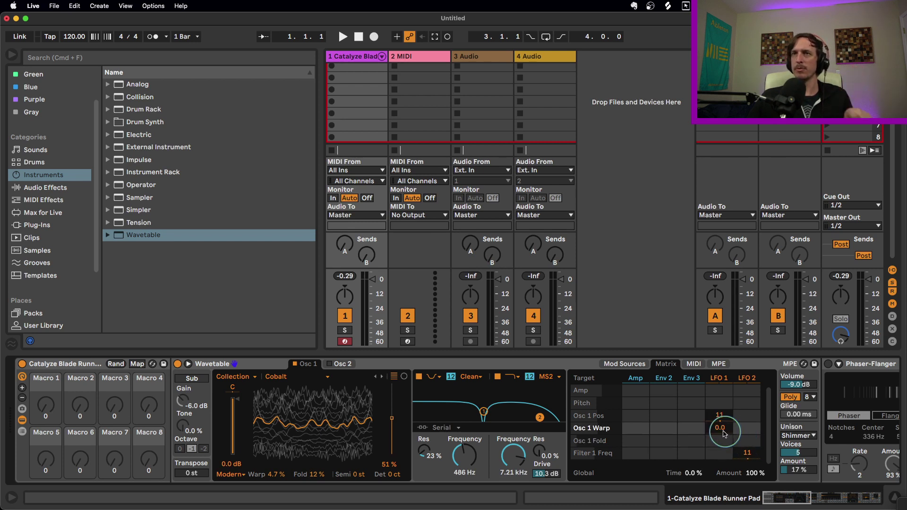
pyautogui.moveTo(720, 418); pyautogui.dragTo(720, 415)
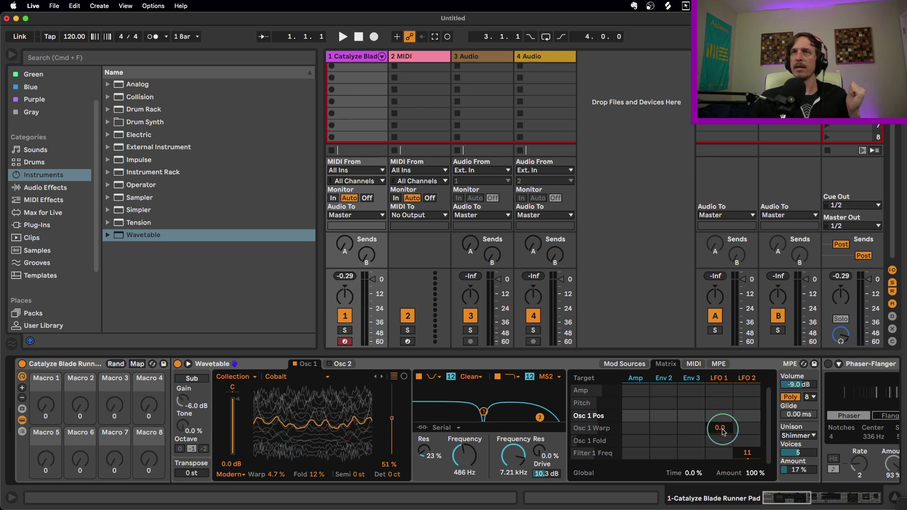
pyautogui.moveTo(719, 415); pyautogui.dragTo(722, 428)
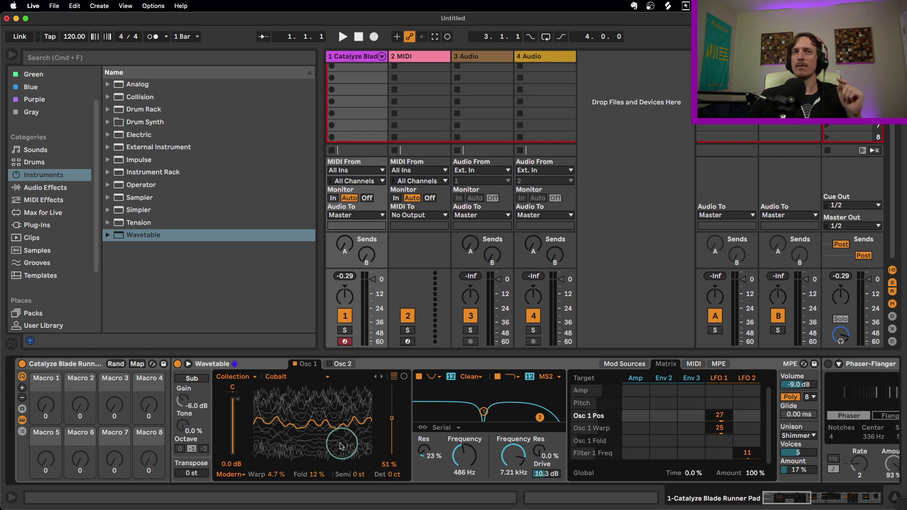
pyautogui.doubleClick(720, 427)
# Set LFO 2's modulation of Osc 1 Fold to 33, and LFO 1's modulation of Osc 1 Warp to 12 and Osc 1 Pos to 19
pyautogui.moveTo(742, 444); pyautogui.dragTo(747, 440)
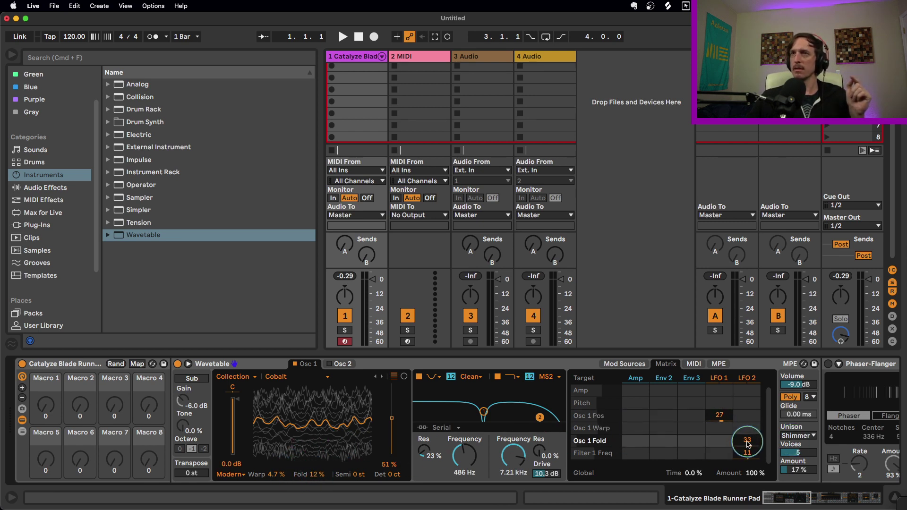
pyautogui.doubleClick(712, 418)
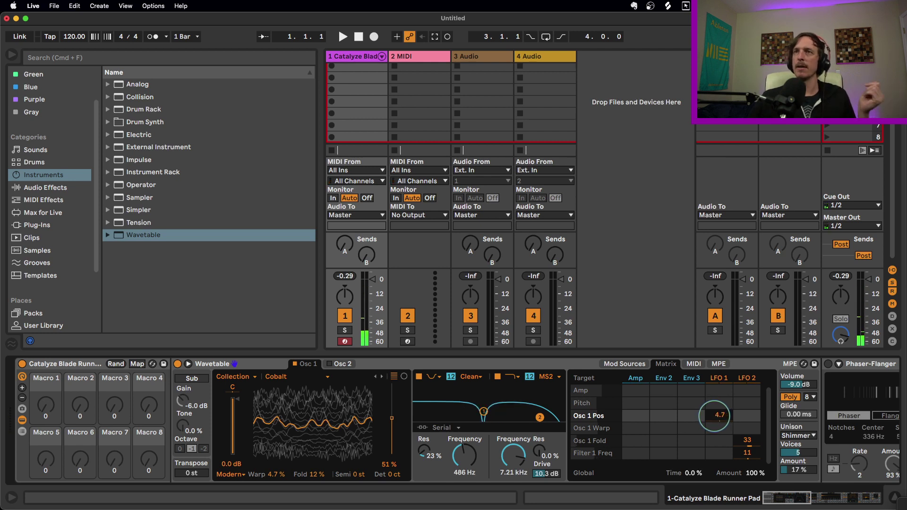
pyautogui.moveTo(718, 427); pyautogui.dragTo(721, 425)
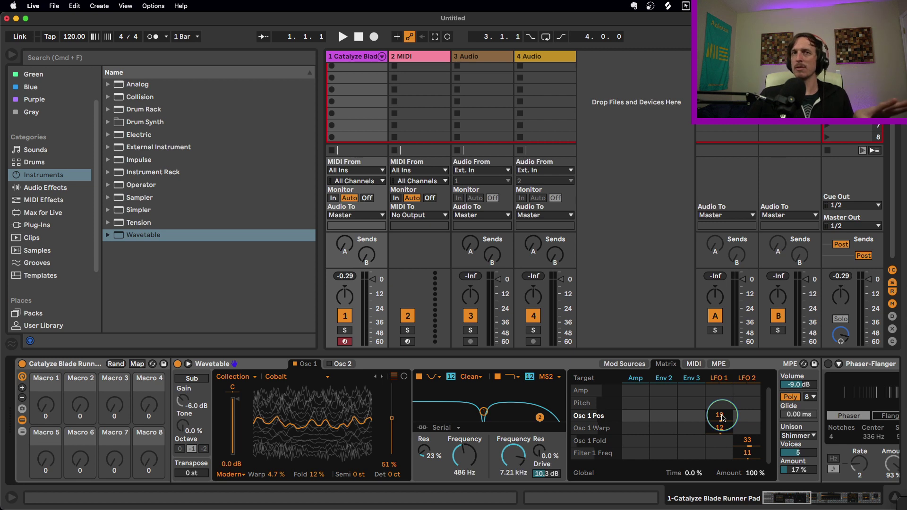
pyautogui.click(742, 432)
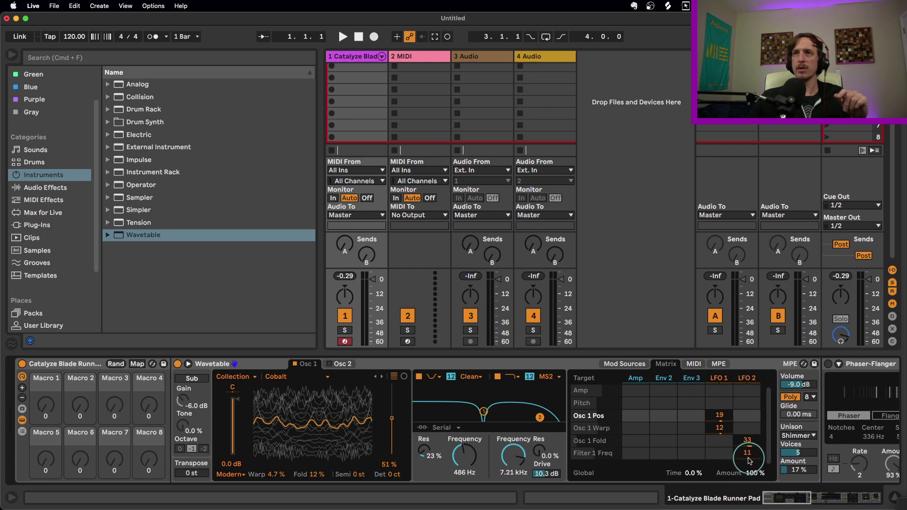
pyautogui.click(464, 456)
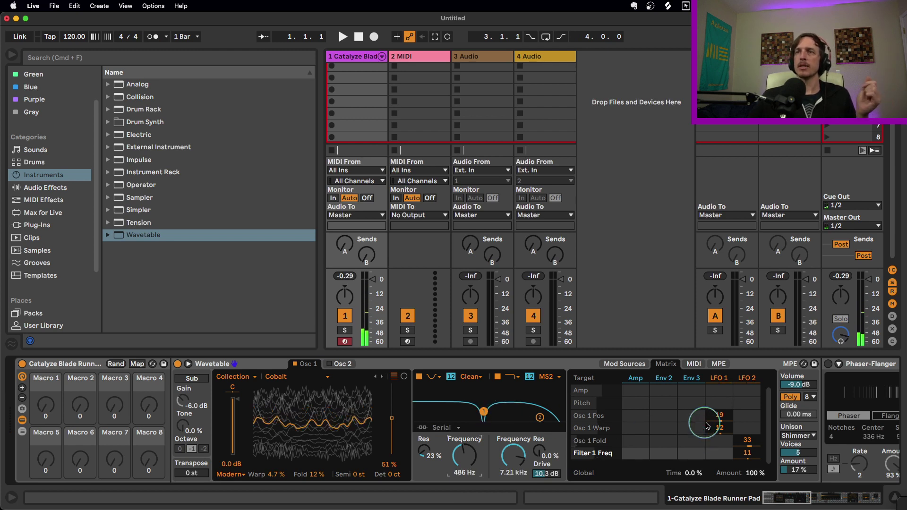
# Compare the settings of LFO 1 and LFO 2, and lower LFO 2's rate to just under 0.1 Hz
pyautogui.click(628, 364)
pyautogui.click(713, 376)
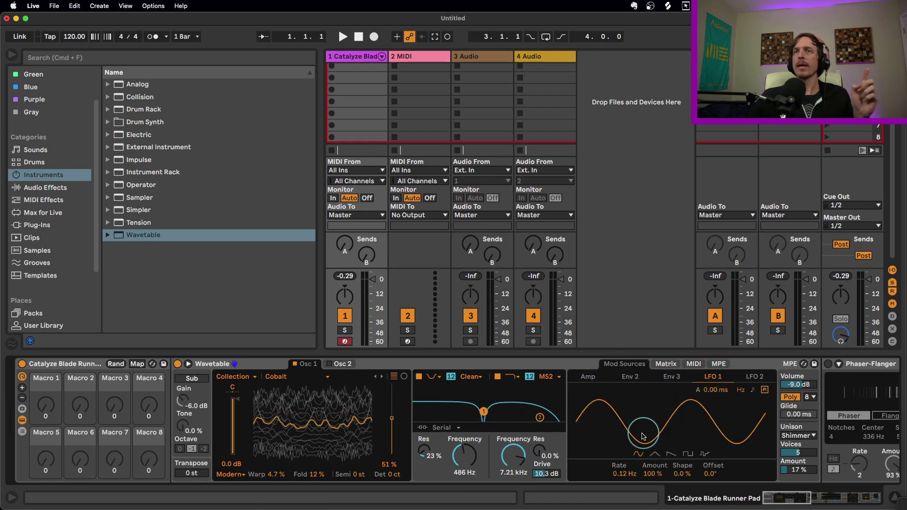
pyautogui.click(753, 377)
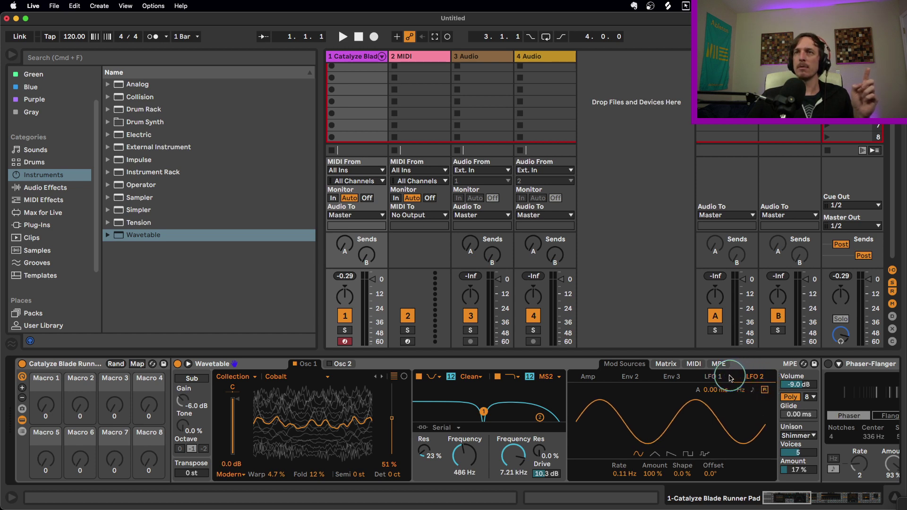
pyautogui.click(713, 377)
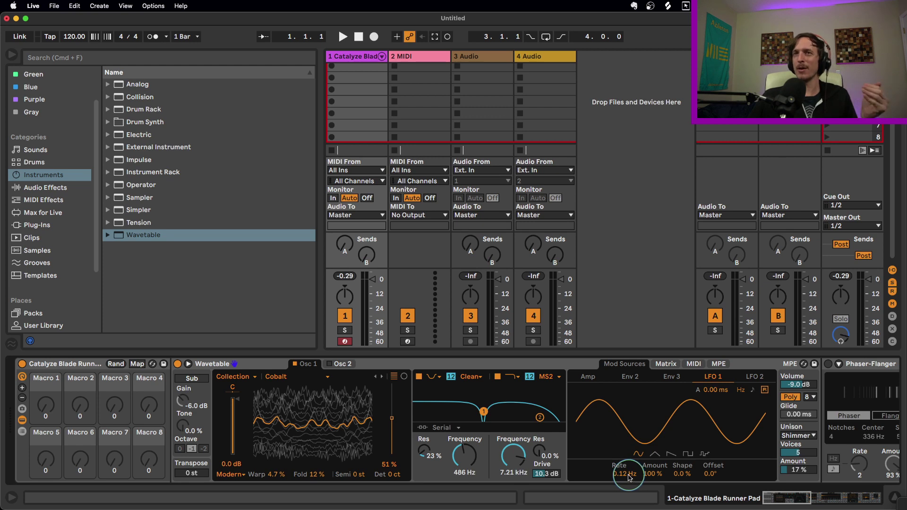
pyautogui.click(753, 377)
pyautogui.moveTo(623, 475); pyautogui.dragTo(624, 480)
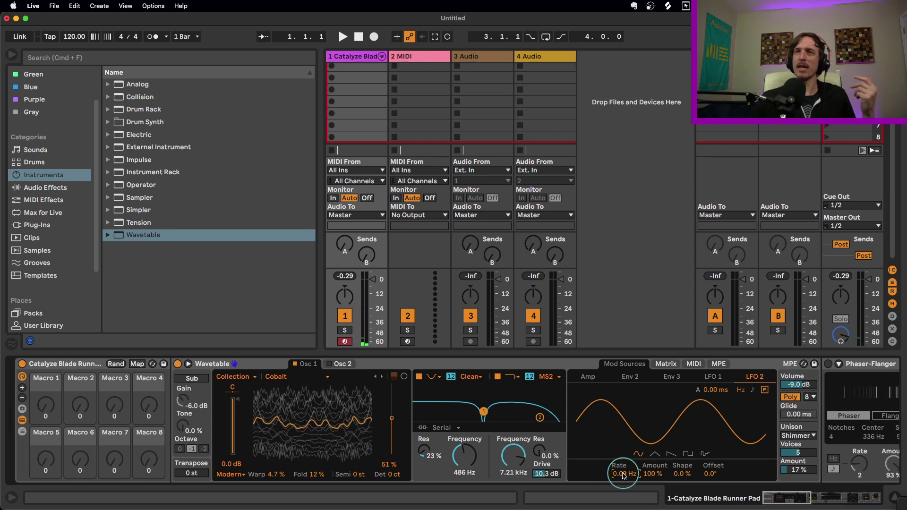
pyautogui.click(721, 378)
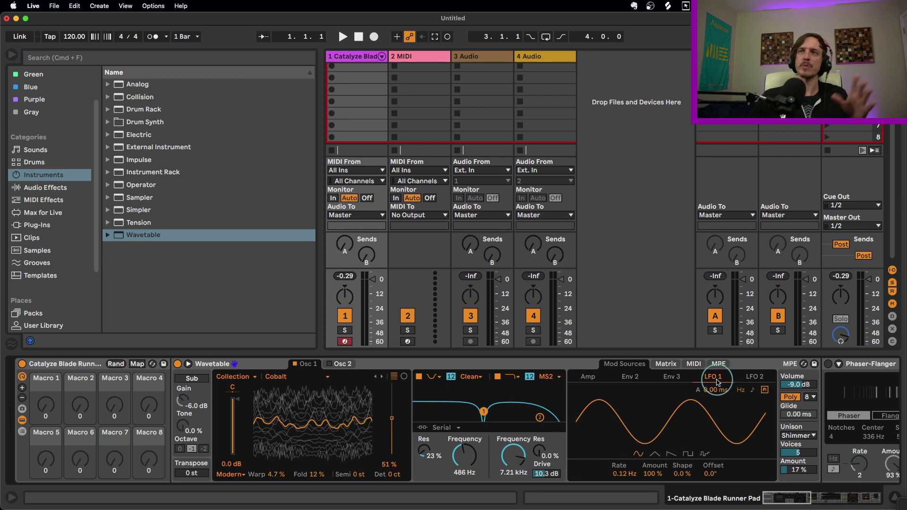
# Bend the amp envelope's attack segment into a curve that starts slowly and rises steeply
pyautogui.click(594, 380)
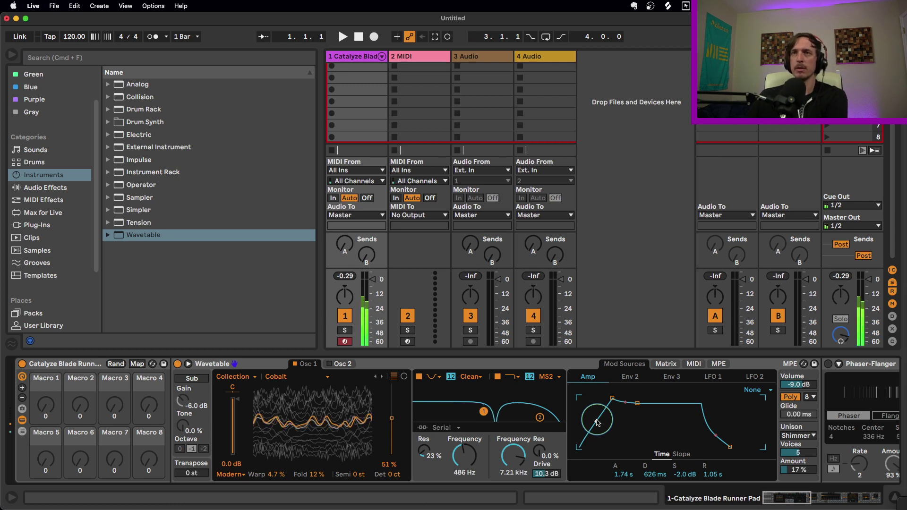
pyautogui.moveTo(598, 423); pyautogui.dragTo(598, 439)
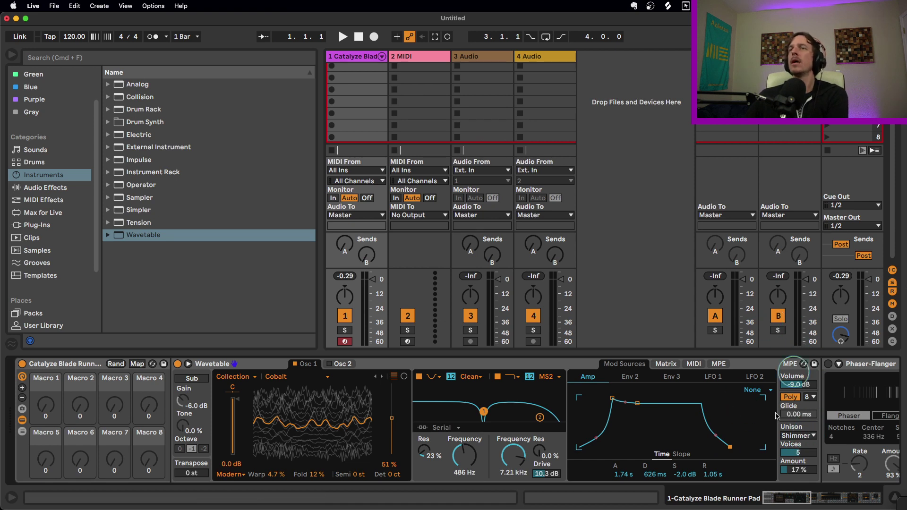
# Try the unison mode None for comparison, and set it back to Shimmer
pyautogui.click(800, 437)
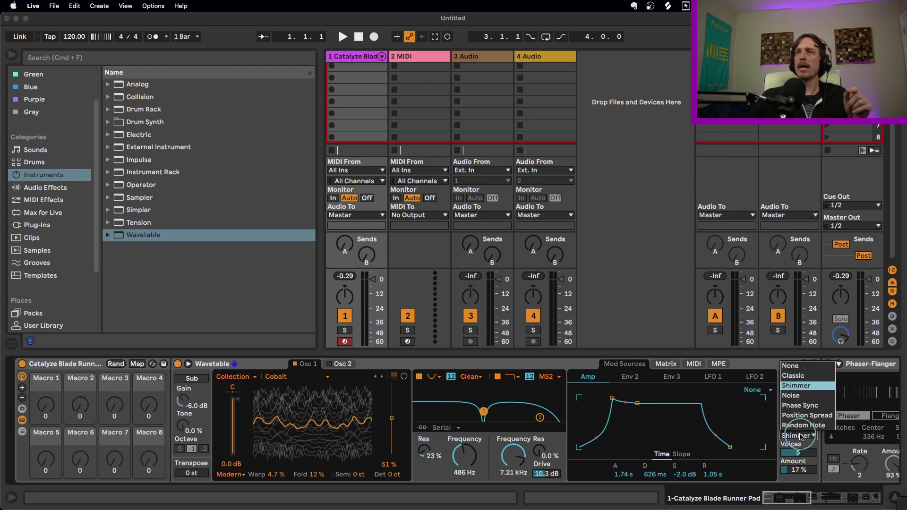
pyautogui.click(822, 387)
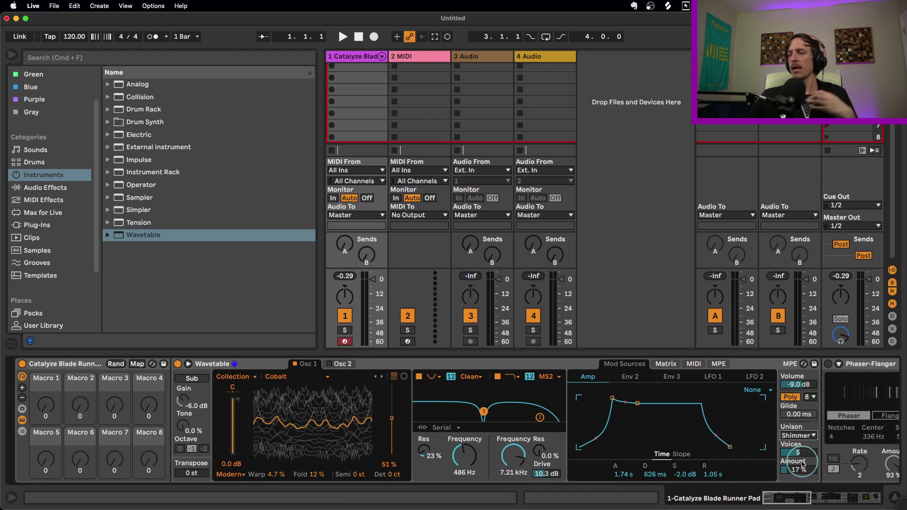
pyautogui.click(813, 435)
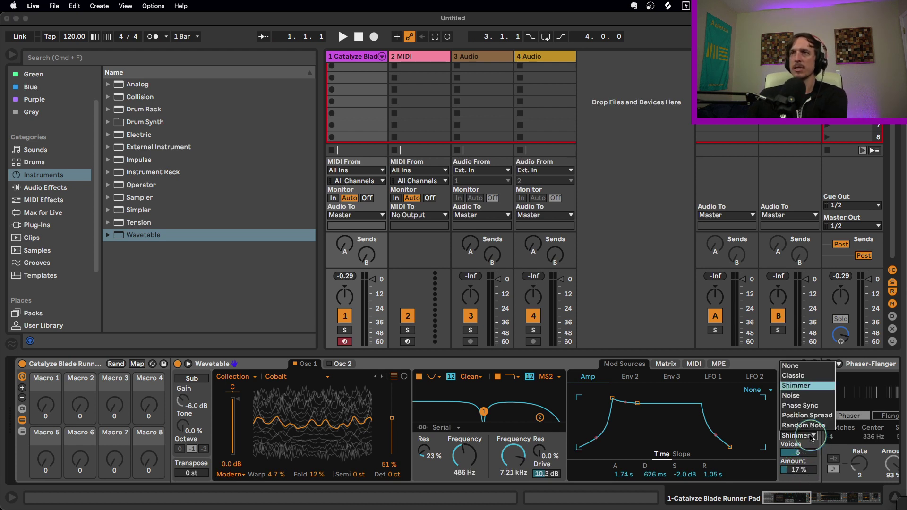
pyautogui.click(805, 368)
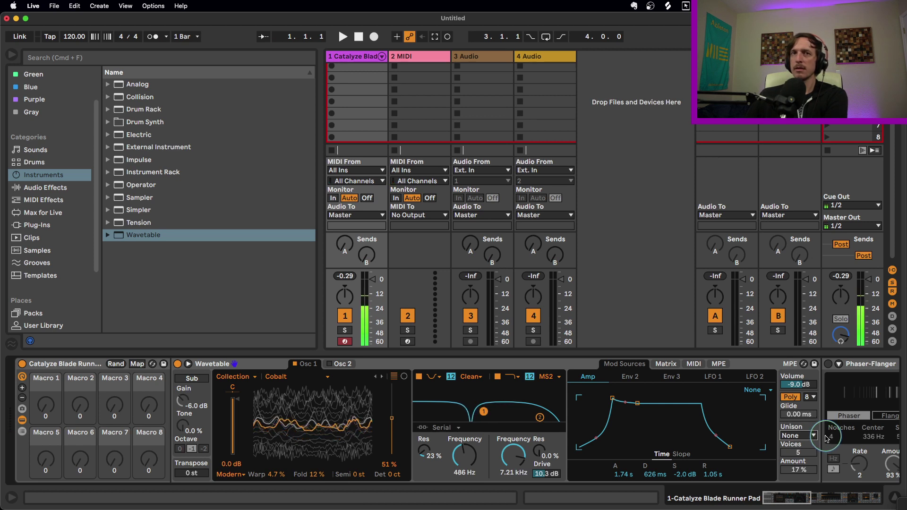
pyautogui.click(810, 438)
pyautogui.click(796, 386)
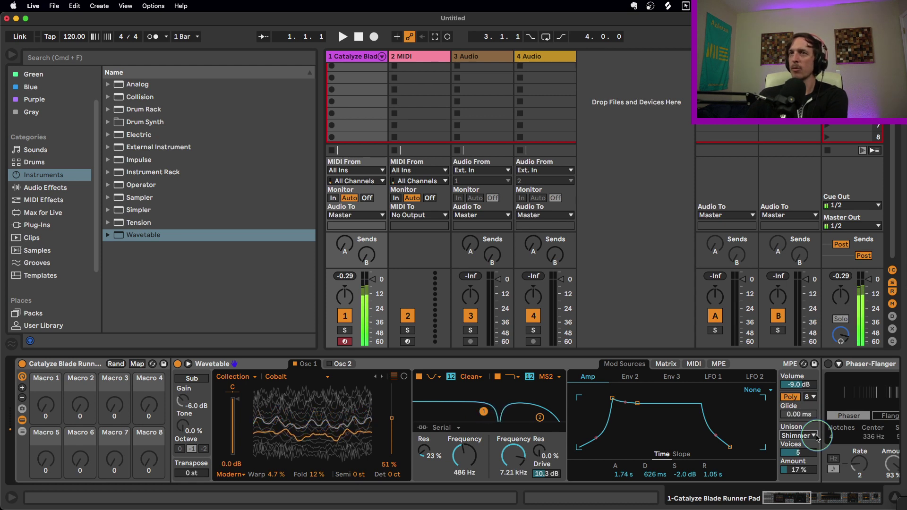
# Try different unison voice counts and amounts, and settle on 5 voices with an amount of 25 %
pyautogui.moveTo(805, 470); pyautogui.dragTo(805, 455)
pyautogui.click(804, 453)
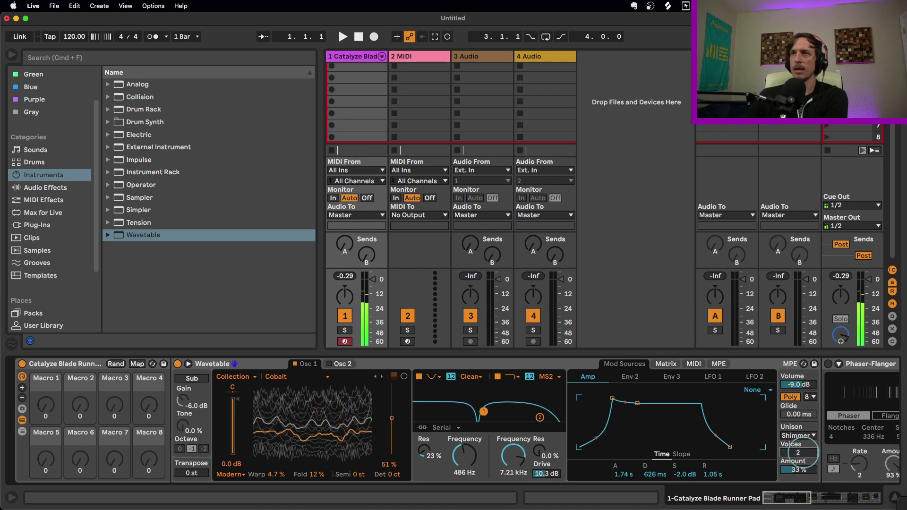
pyautogui.moveTo(800, 467); pyautogui.dragTo(799, 470)
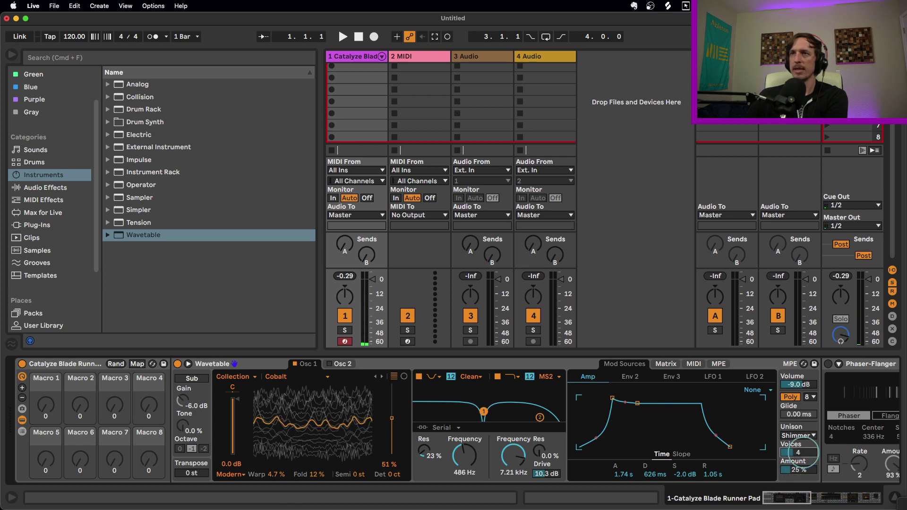
pyautogui.click(799, 469)
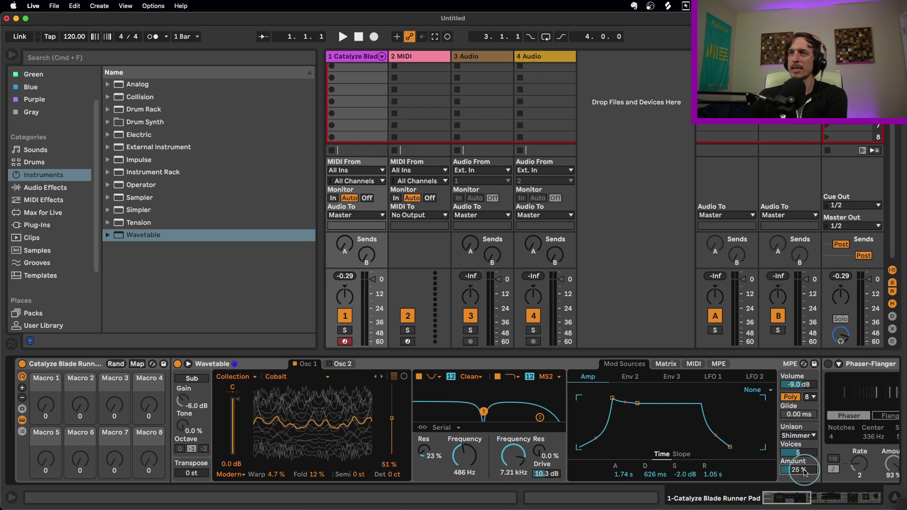
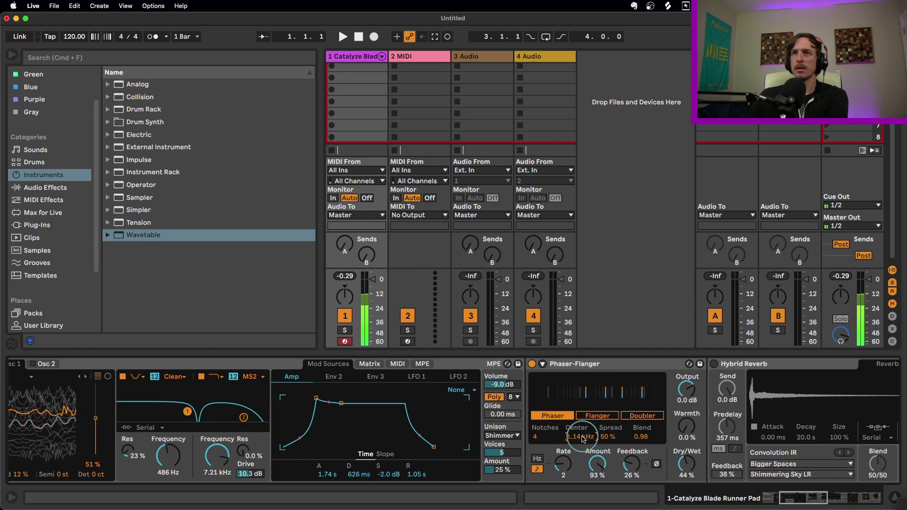
# Set the Phaser-Flanger's center frequency to 351 Hz and its blend to 1.00
pyautogui.moveTo(581, 435); pyautogui.dragTo(579, 441)
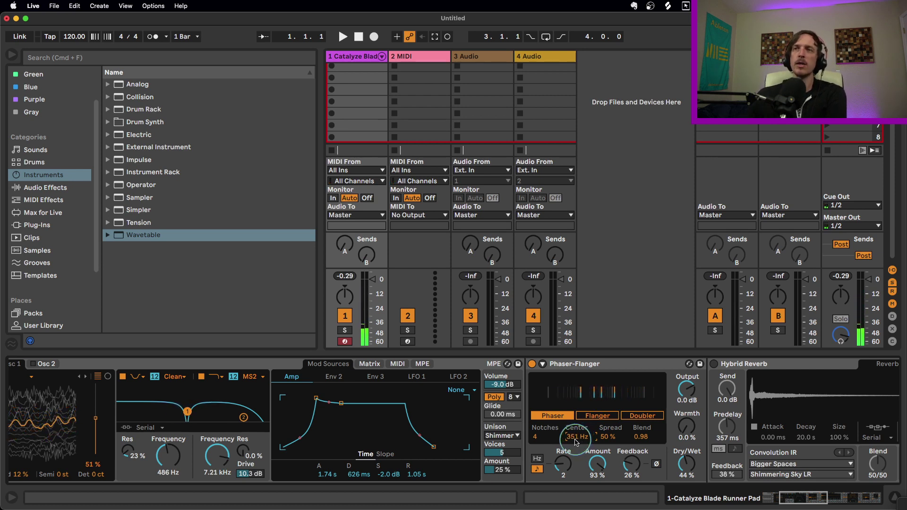
pyautogui.click(643, 439)
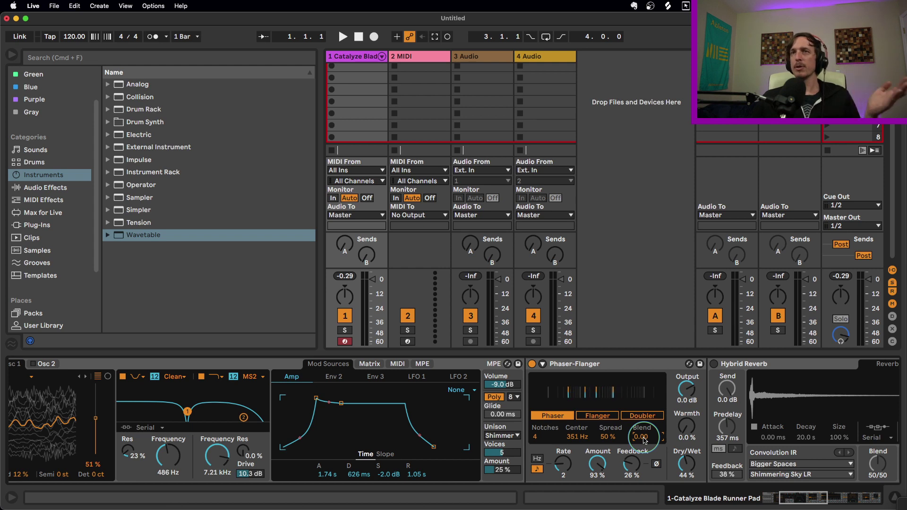
pyautogui.moveTo(644, 441); pyautogui.dragTo(643, 437)
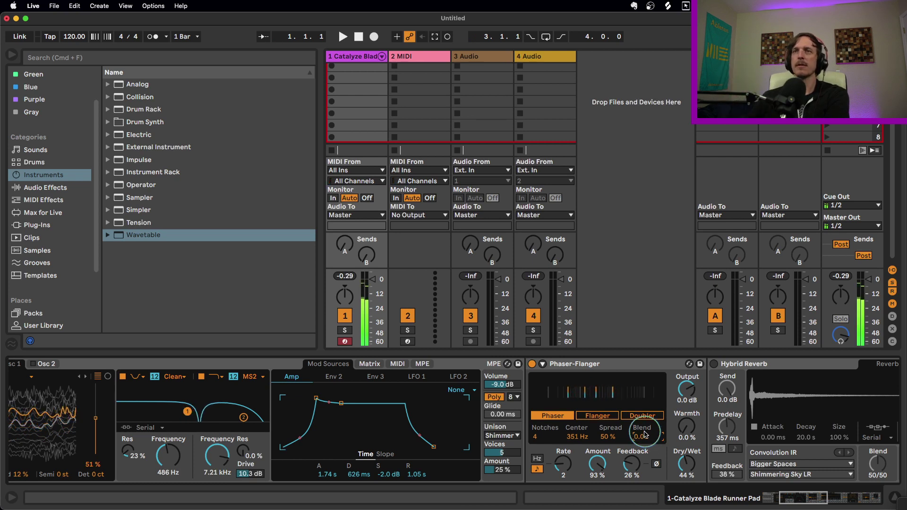
pyautogui.moveTo(647, 438); pyautogui.dragTo(647, 415)
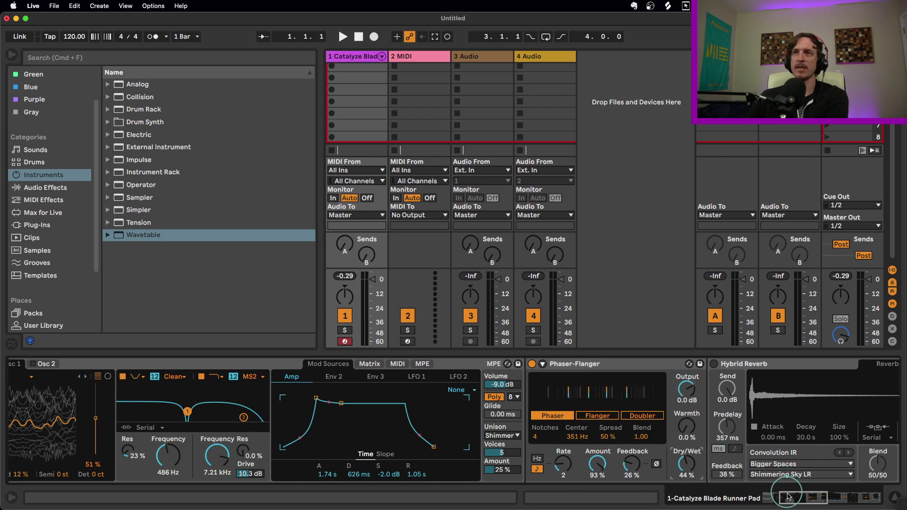
# Turn on the Hybrid Reverb and go over its predelay and feedback settings
pyautogui.moveTo(790, 498); pyautogui.dragTo(812, 498)
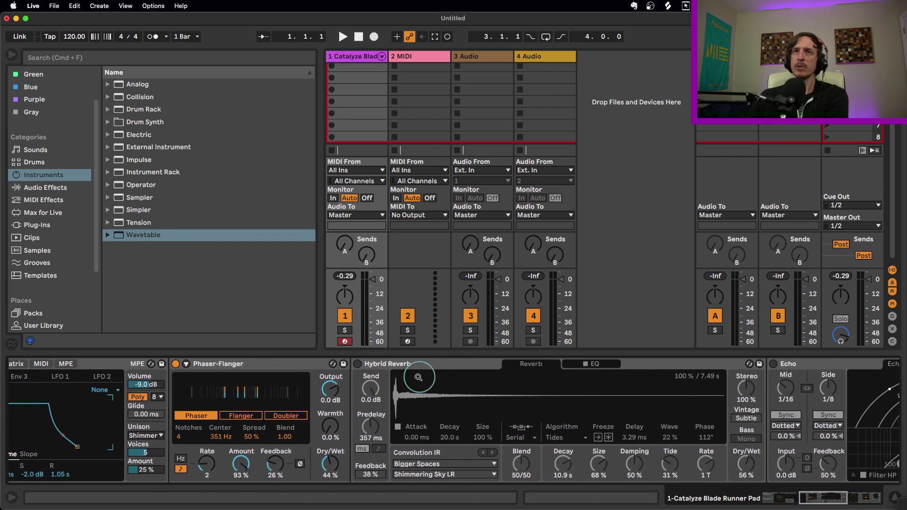
pyautogui.click(357, 364)
pyautogui.click(441, 363)
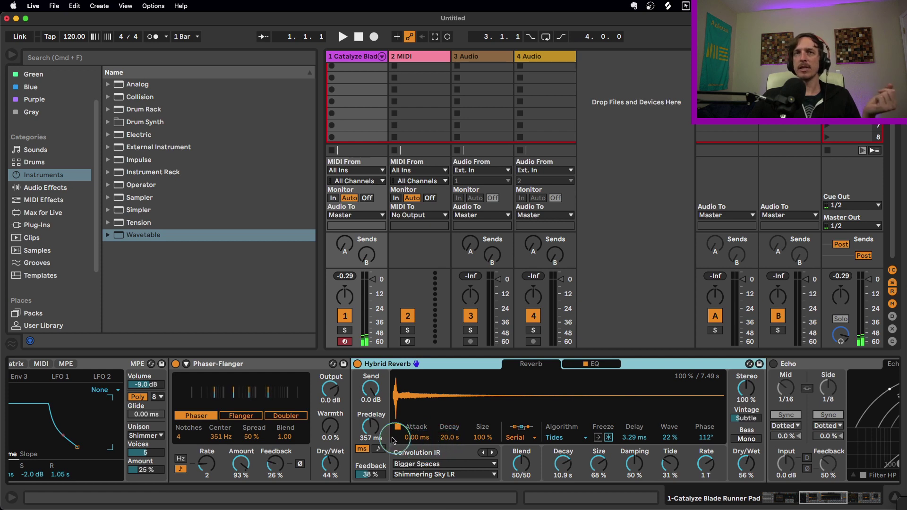
pyautogui.click(371, 429)
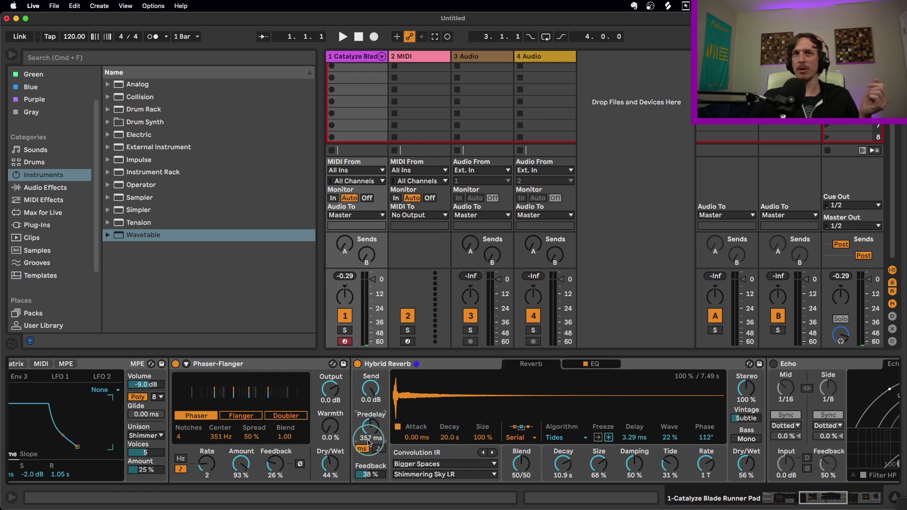
pyautogui.click(374, 474)
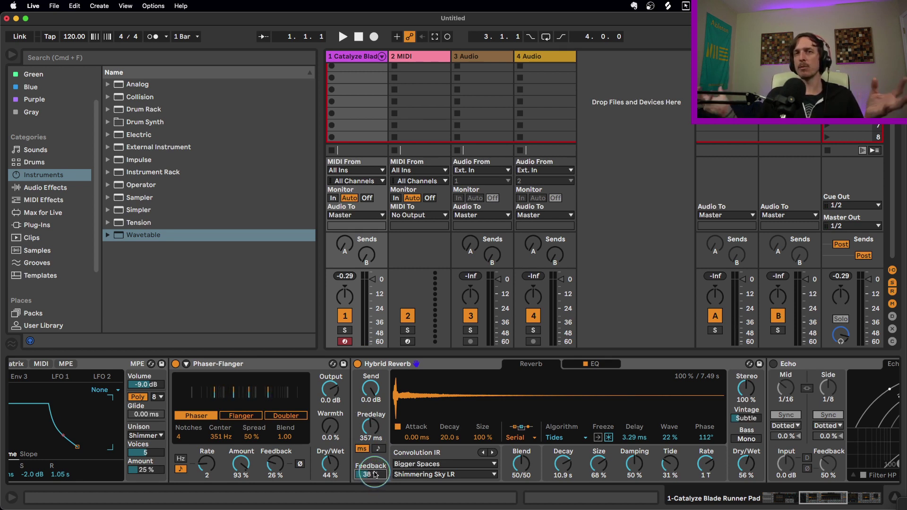
# Reselect the Bigger Spaces category and the Shimmering Sky LR impulse response for the Hybrid Reverb's convolution
pyautogui.click(445, 465)
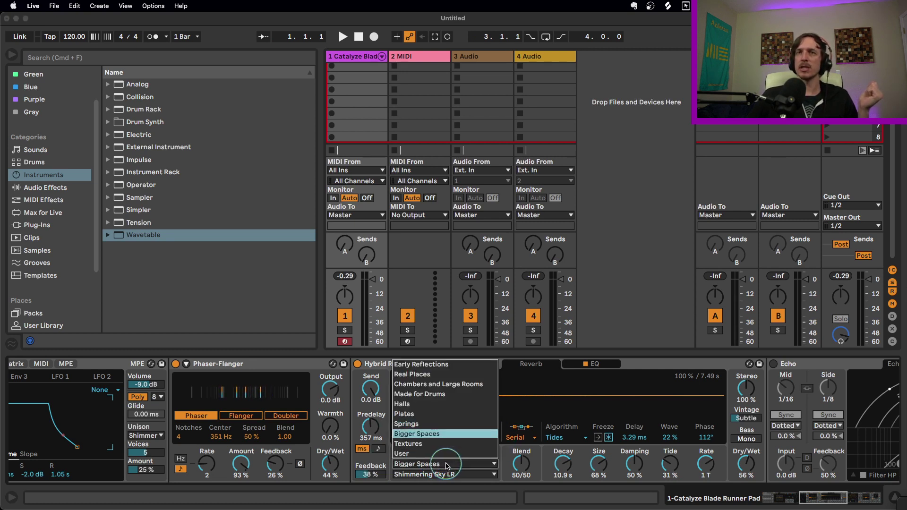
pyautogui.click(450, 434)
pyautogui.click(452, 474)
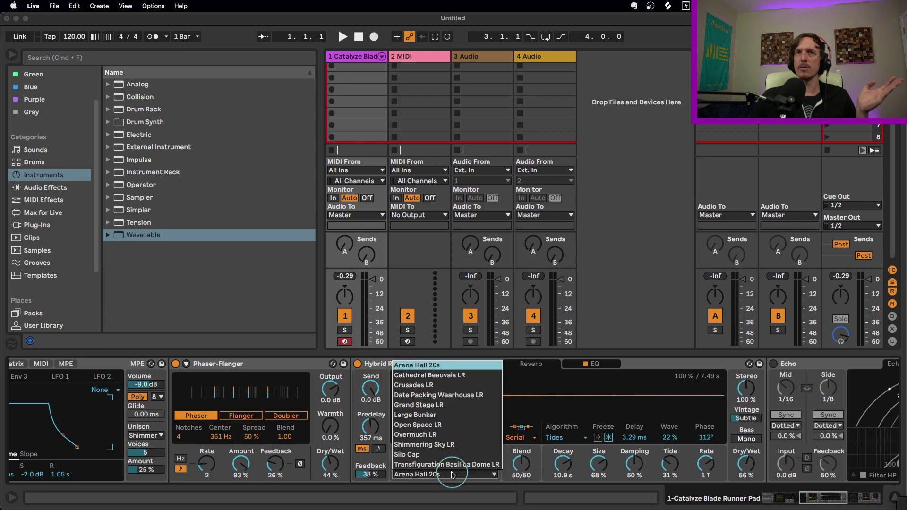
pyautogui.click(466, 444)
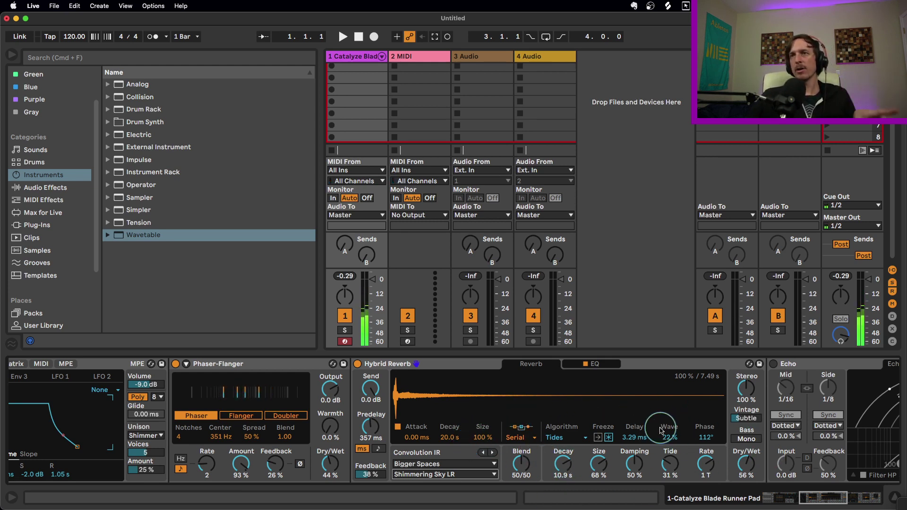
# Look through the Hybrid Reverb's algorithm options and keep Tides selected
pyautogui.click(565, 437)
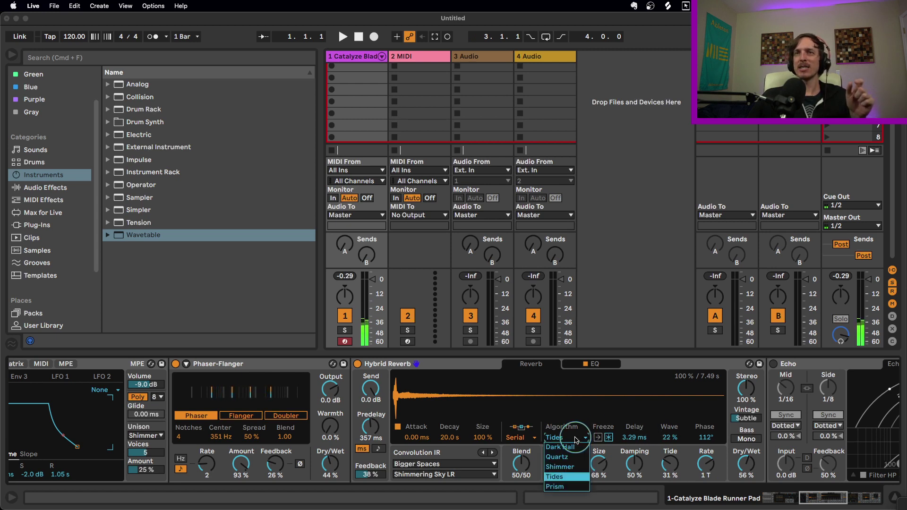
pyautogui.click(577, 473)
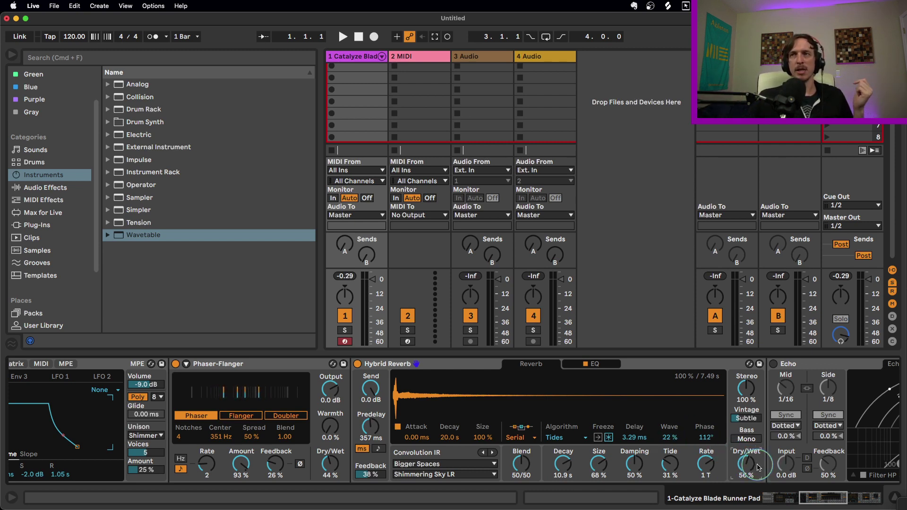
# Turn on the Echo and briefly link its Mid and Side delay times, returning them to unlinked
pyautogui.moveTo(813, 499); pyautogui.dragTo(832, 502)
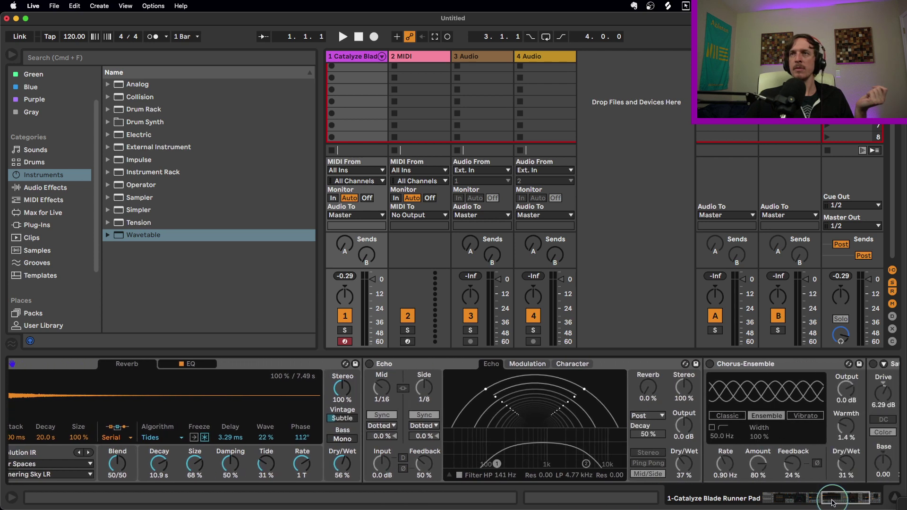
pyautogui.click(369, 364)
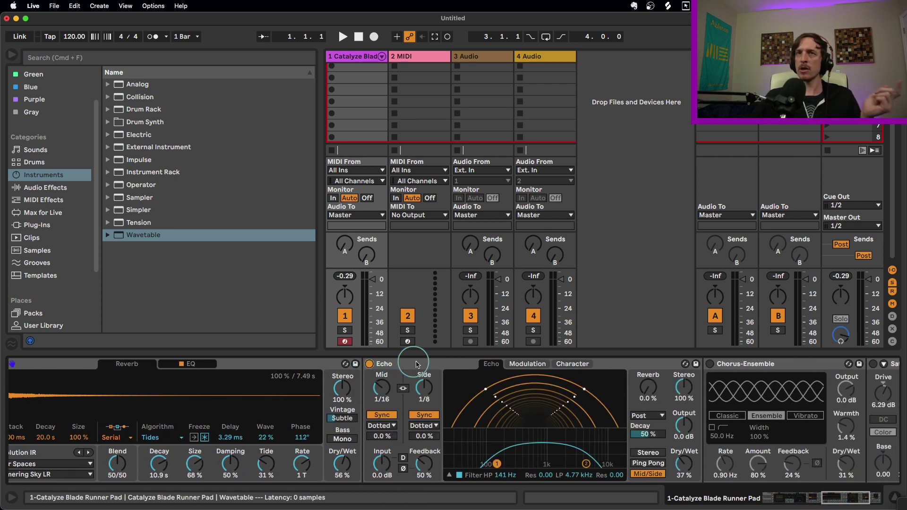
pyautogui.click(434, 369)
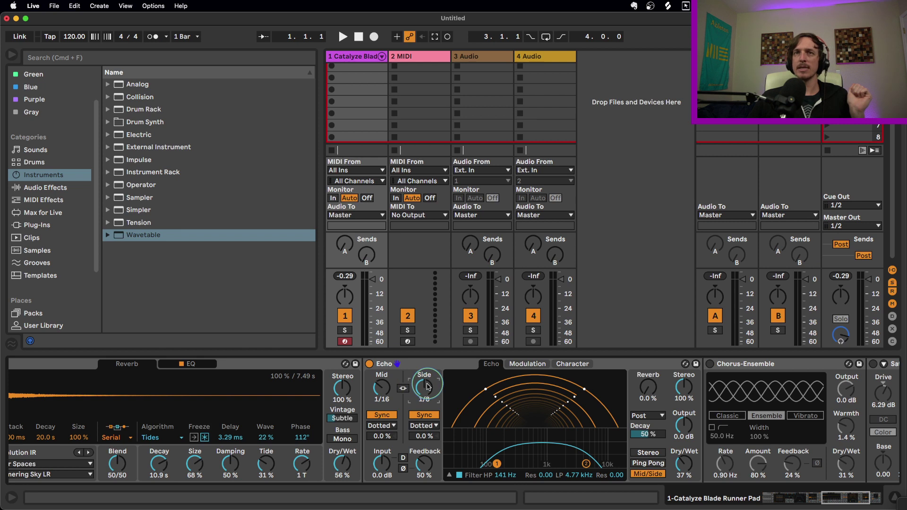
pyautogui.click(404, 390)
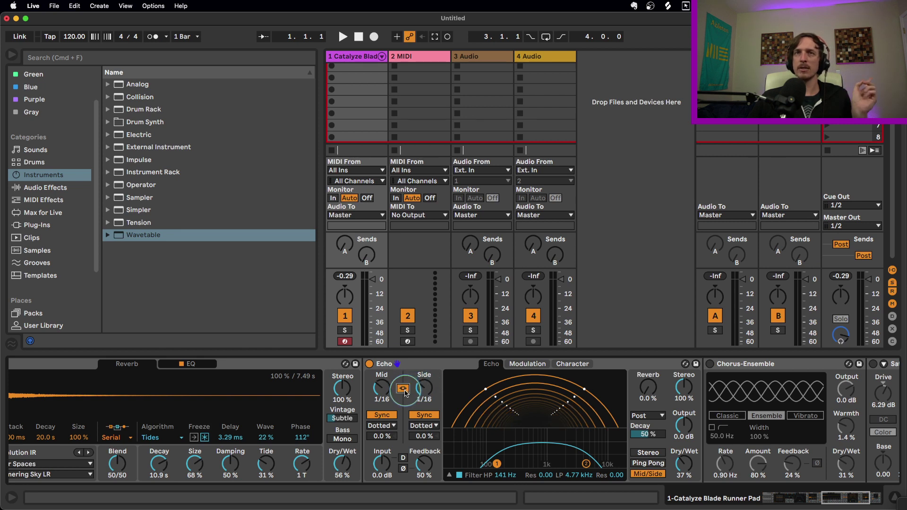
pyautogui.click(404, 389)
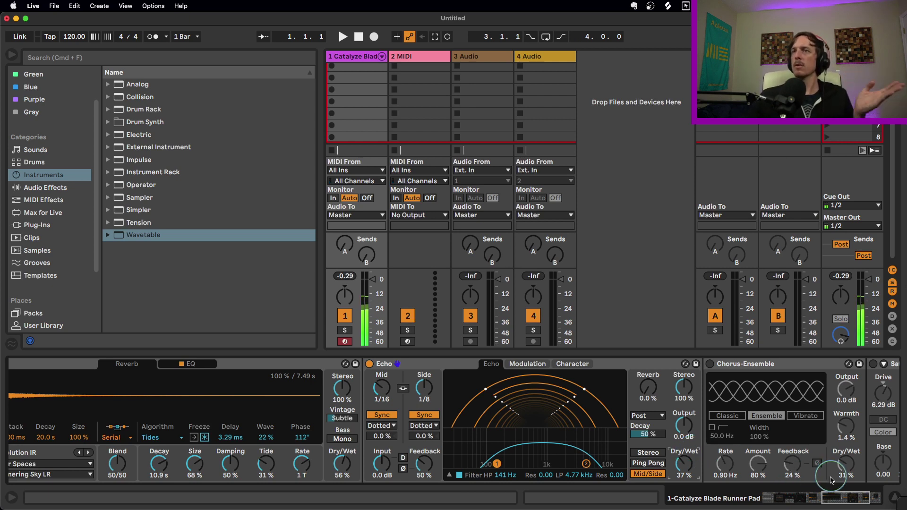
# Turn on the Chorus-Ensemble and go over its amount and feedback settings
pyautogui.click(842, 501)
pyautogui.moveTo(843, 501); pyautogui.dragTo(865, 500)
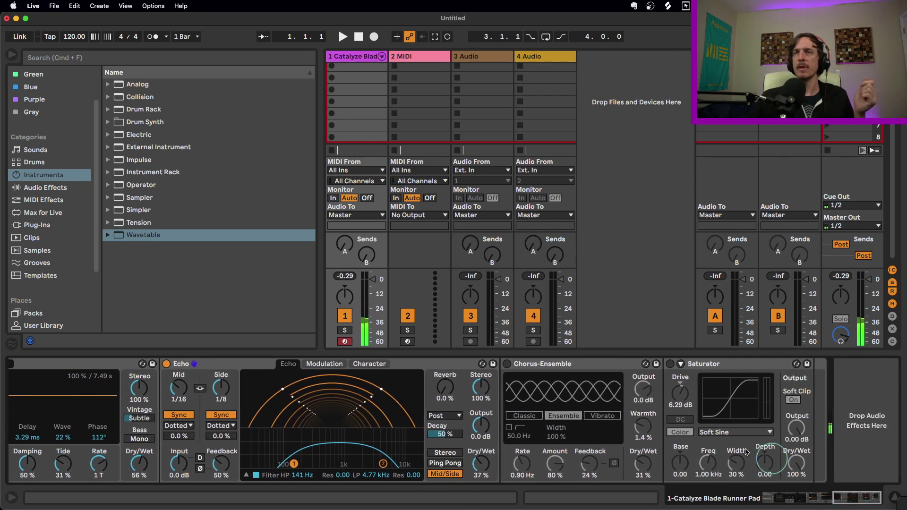
pyautogui.click(506, 364)
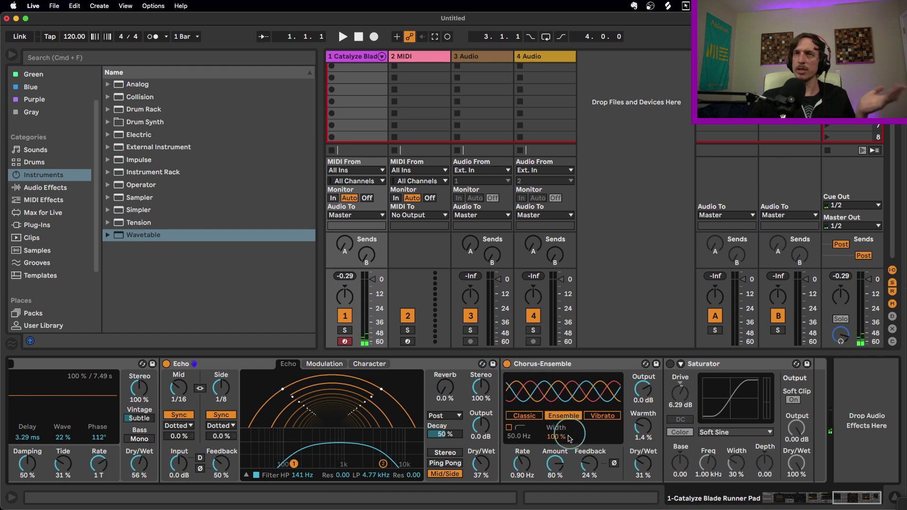
pyautogui.click(557, 469)
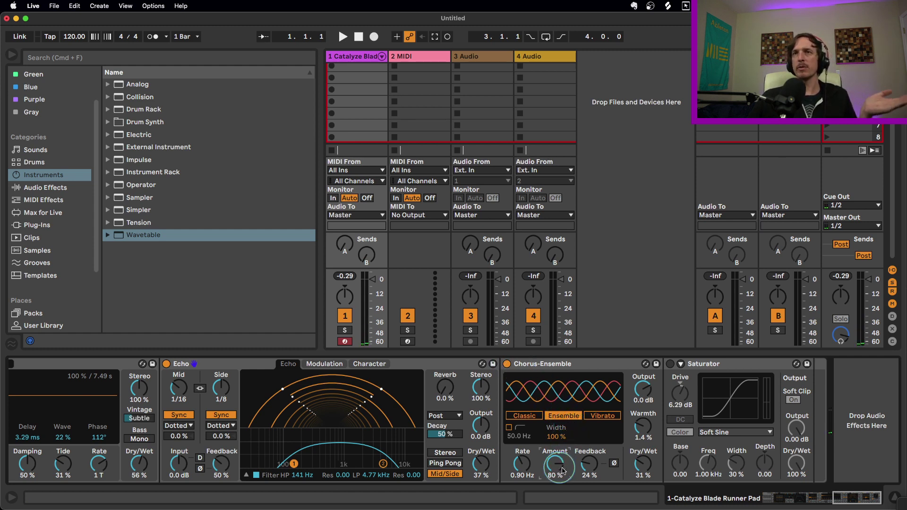
pyautogui.click(587, 452)
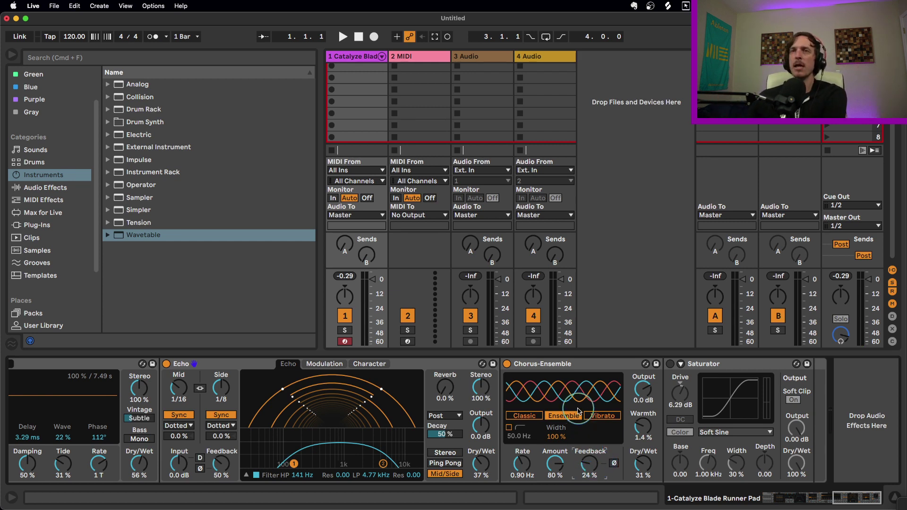
# Try a dry/wet mix of 79 % on the Chorus-Ensemble and settle on 42 %
pyautogui.click(648, 459)
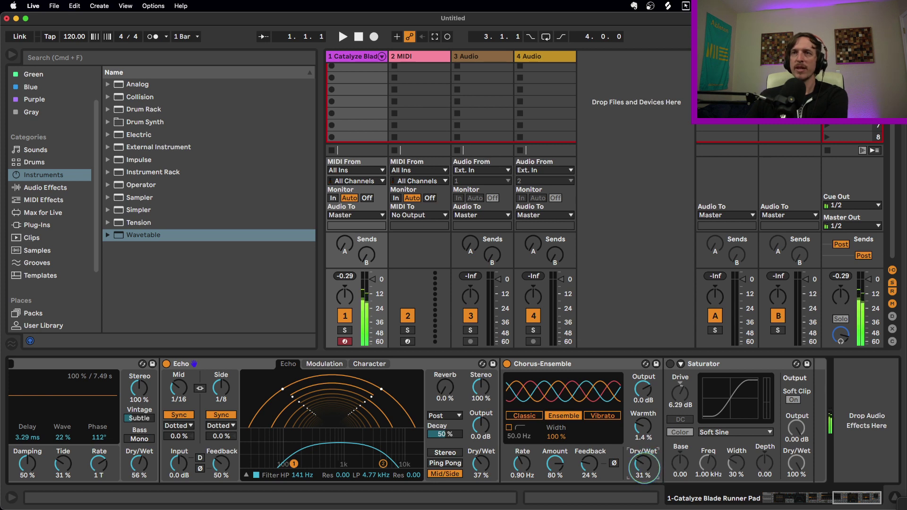
pyautogui.moveTo(643, 465); pyautogui.dragTo(643, 443)
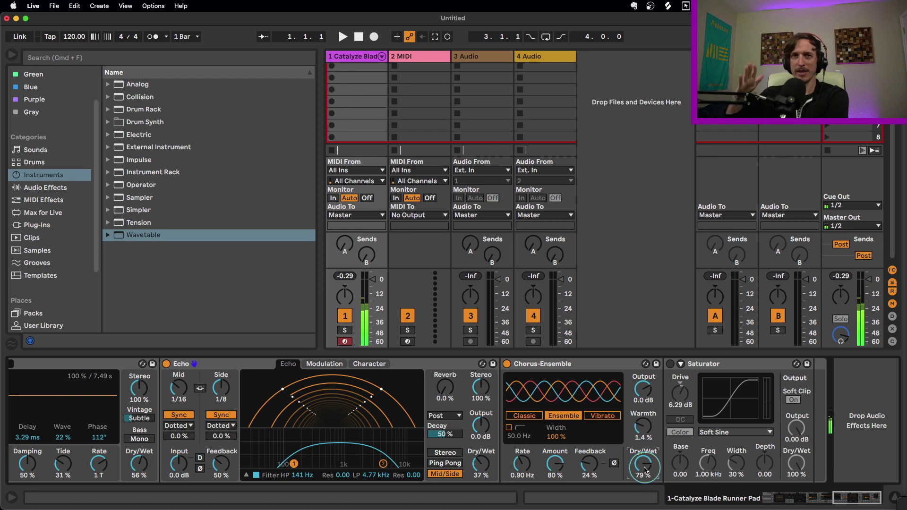
pyautogui.moveTo(646, 469); pyautogui.dragTo(645, 471)
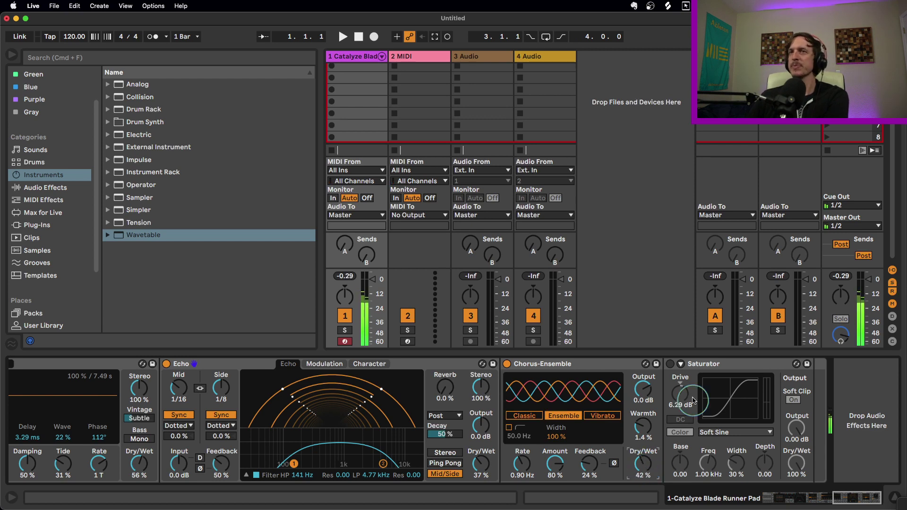
# Turn on the Saturator, keeping the Soft Sine curve and leaving Soft Clip on after comparing it switched off
pyautogui.click(669, 364)
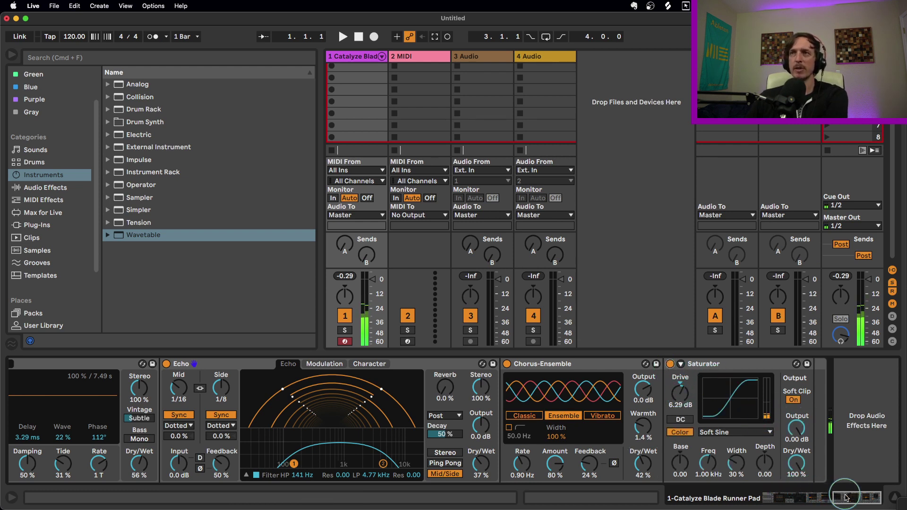
pyautogui.click(715, 433)
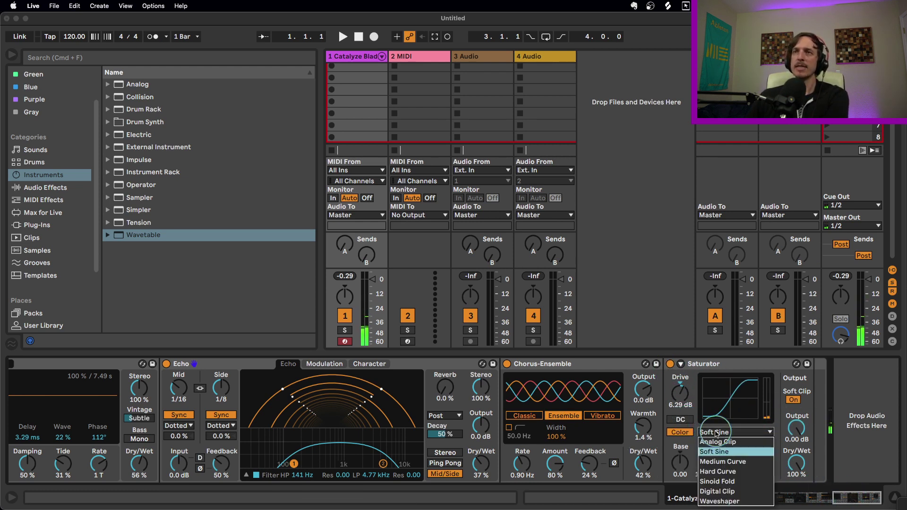
pyautogui.click(714, 432)
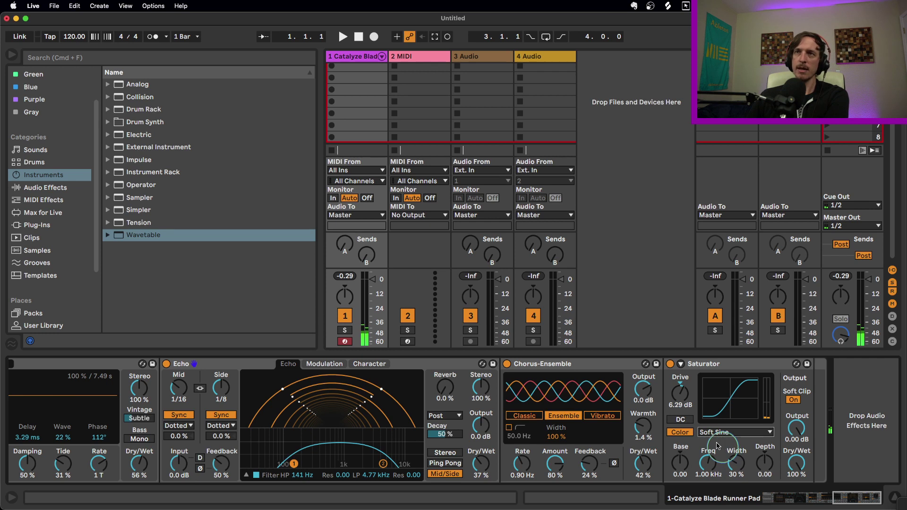
pyautogui.click(689, 404)
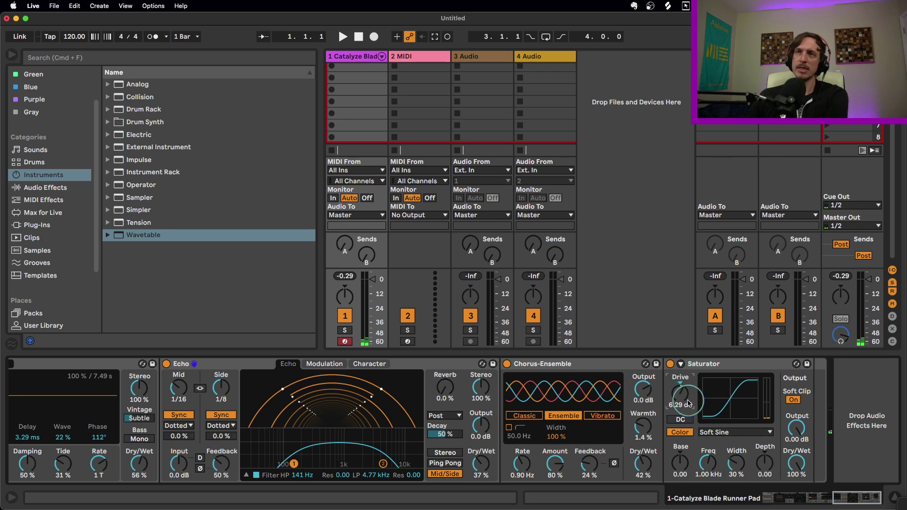
pyautogui.click(800, 400)
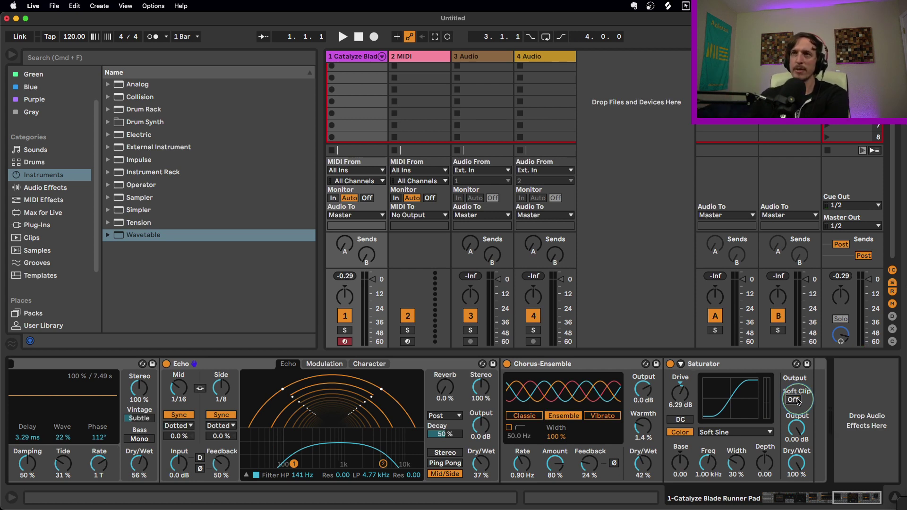
pyautogui.click(798, 401)
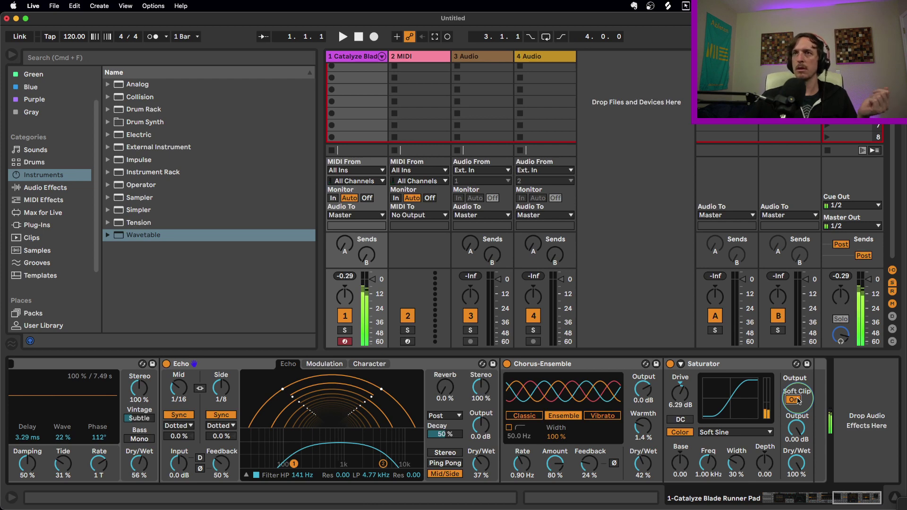
# Try the Sapphire and Slate wavetables from the Collection category on Wavetable's oscillator 1
pyautogui.click(856, 499)
pyautogui.hscroll(-15, 425, 425)
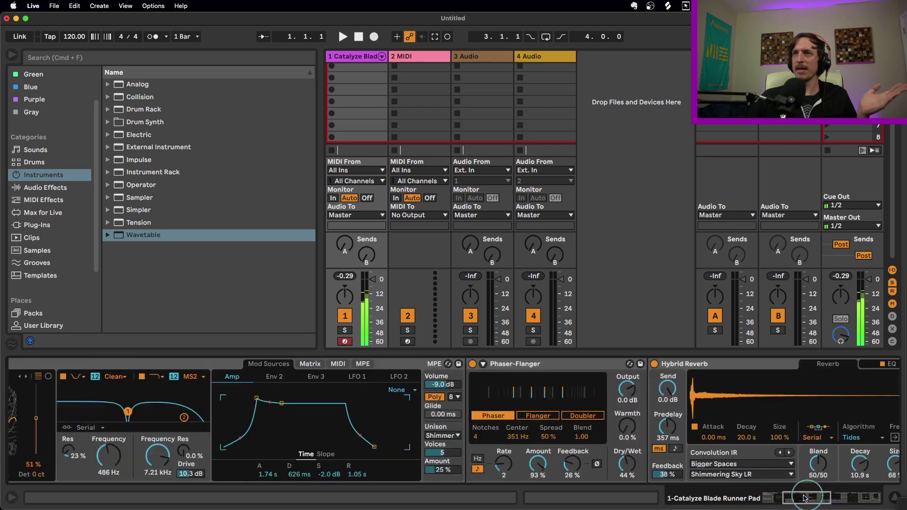
pyautogui.click(405, 364)
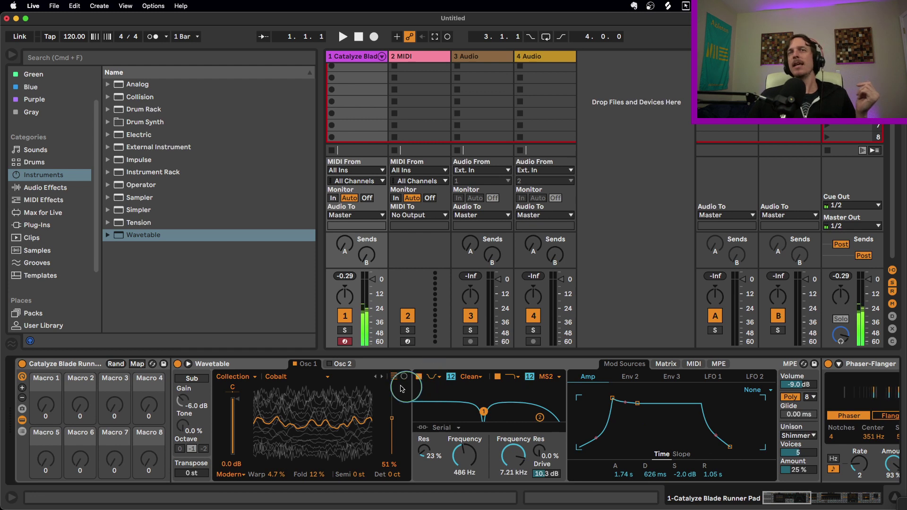
pyautogui.click(256, 377)
pyautogui.click(258, 376)
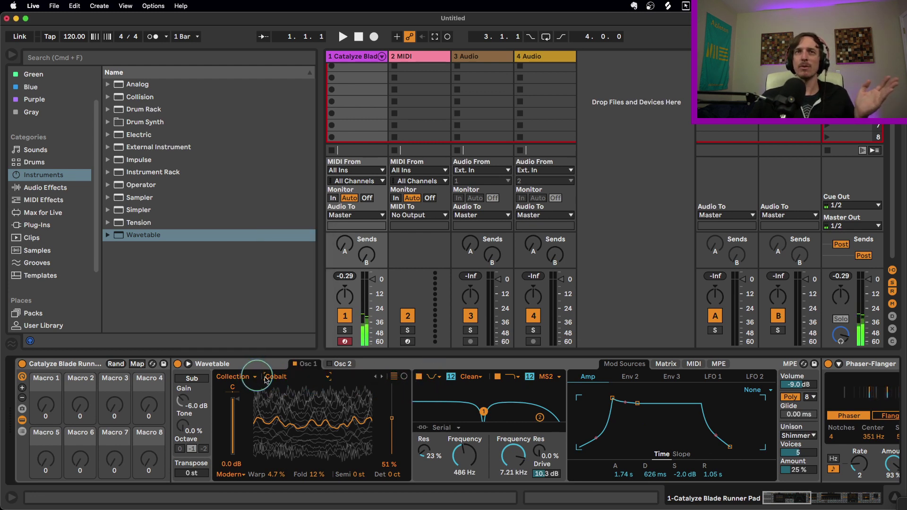
pyautogui.click(279, 376)
pyautogui.click(298, 337)
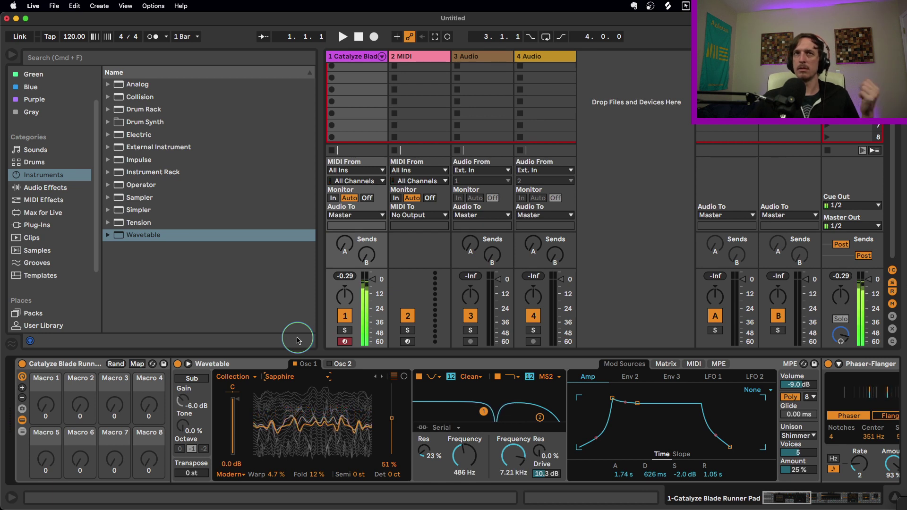
pyautogui.click(382, 376)
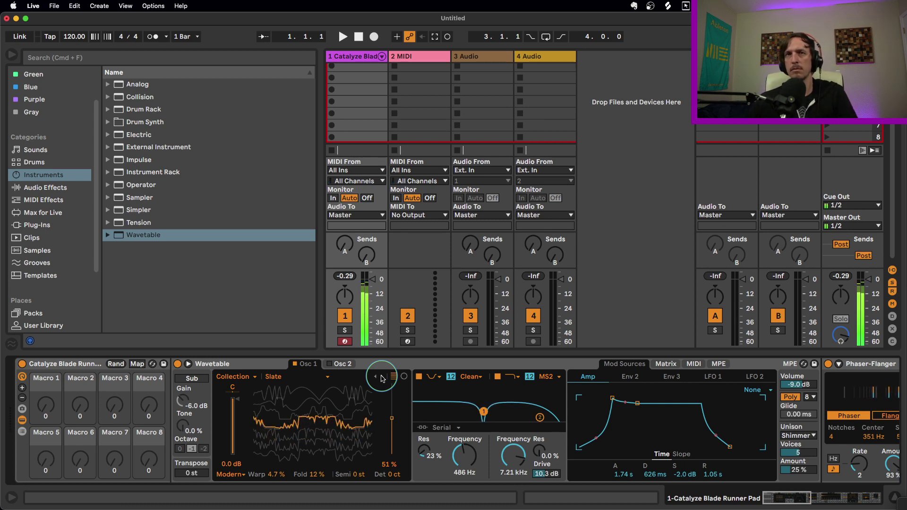
# Switch oscillator 1 to the Complex category and choose the Bitten Sync wavetable
pyautogui.click(233, 376)
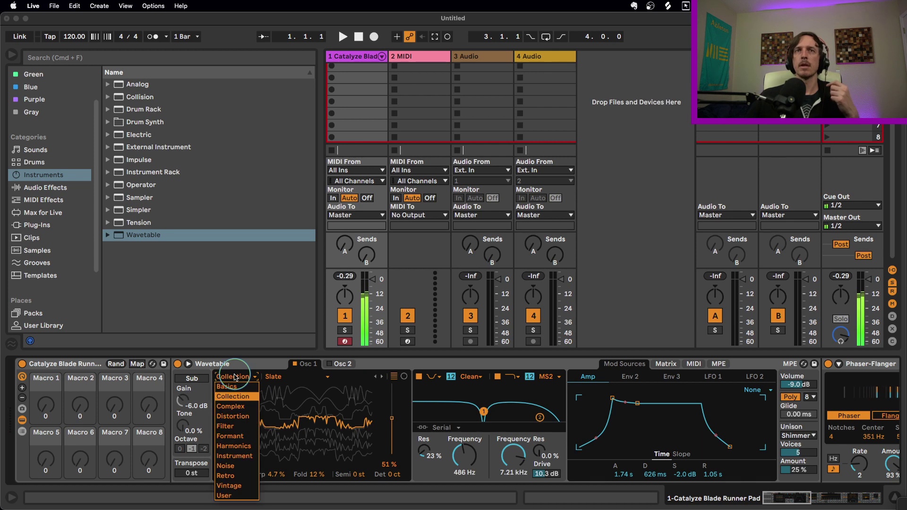
pyautogui.click(245, 406)
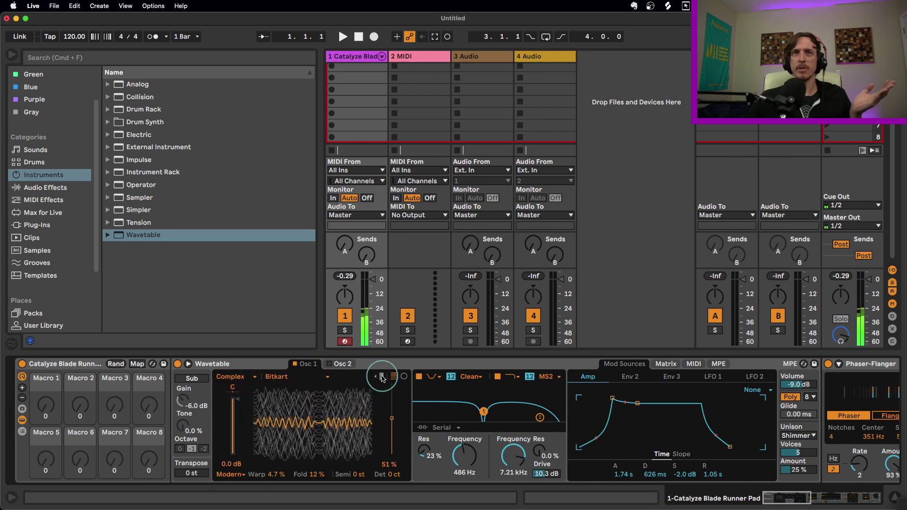
pyautogui.click(382, 376)
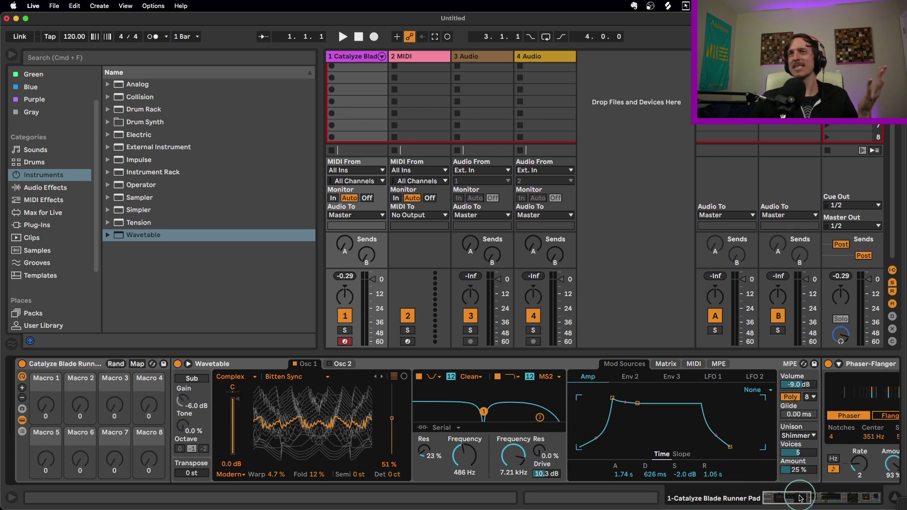
pyautogui.moveTo(799, 498)
pyautogui.mouseDown()
pyautogui.moveTo(869, 504)
pyautogui.moveTo(785, 502)
pyautogui.mouseUp()
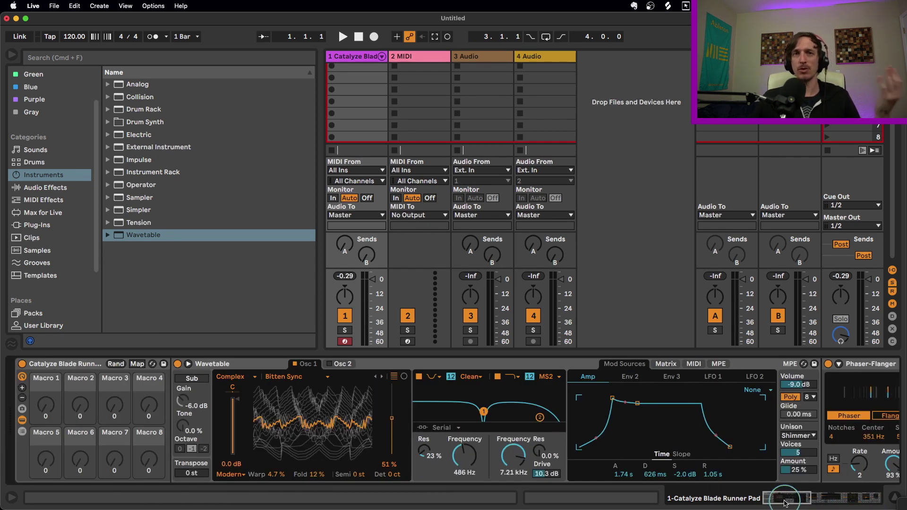